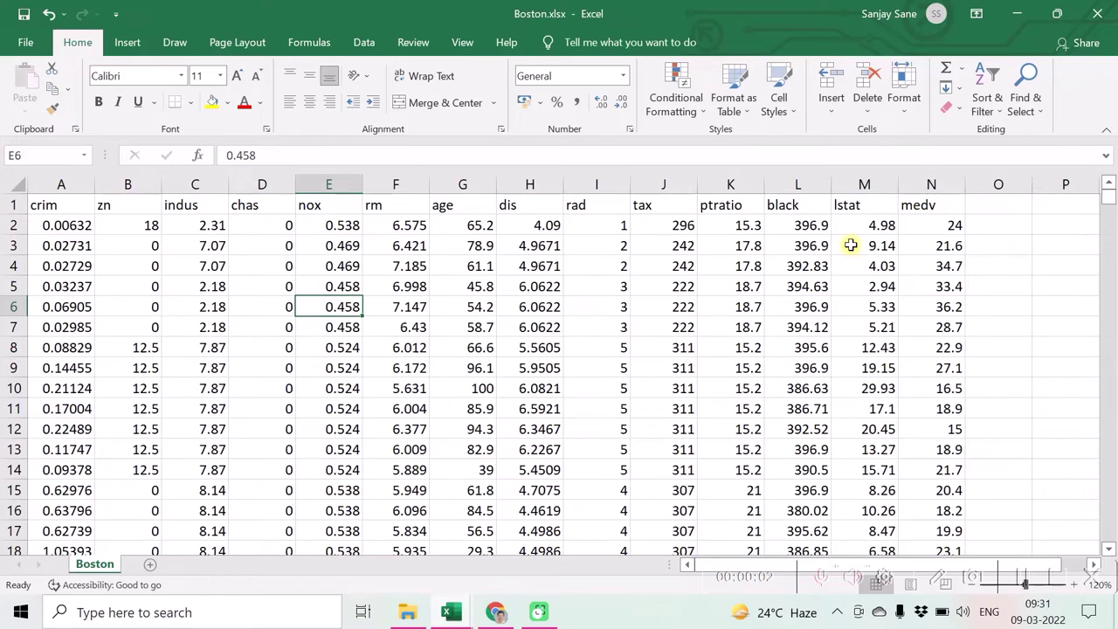
- Give the medv cells N2:N9 a light gold fill with bold, italic red text
{"action": "left_click", "coordinate": [940, 225]}
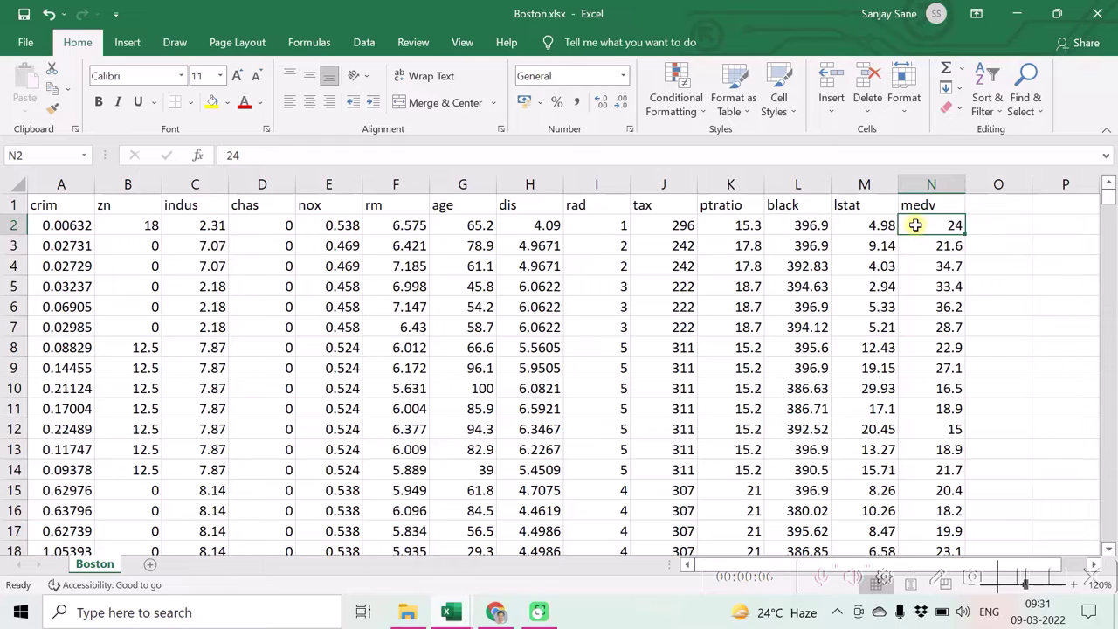
{"action": "left_click_drag", "start_coordinate": [915, 224], "coordinate": [909, 375]}
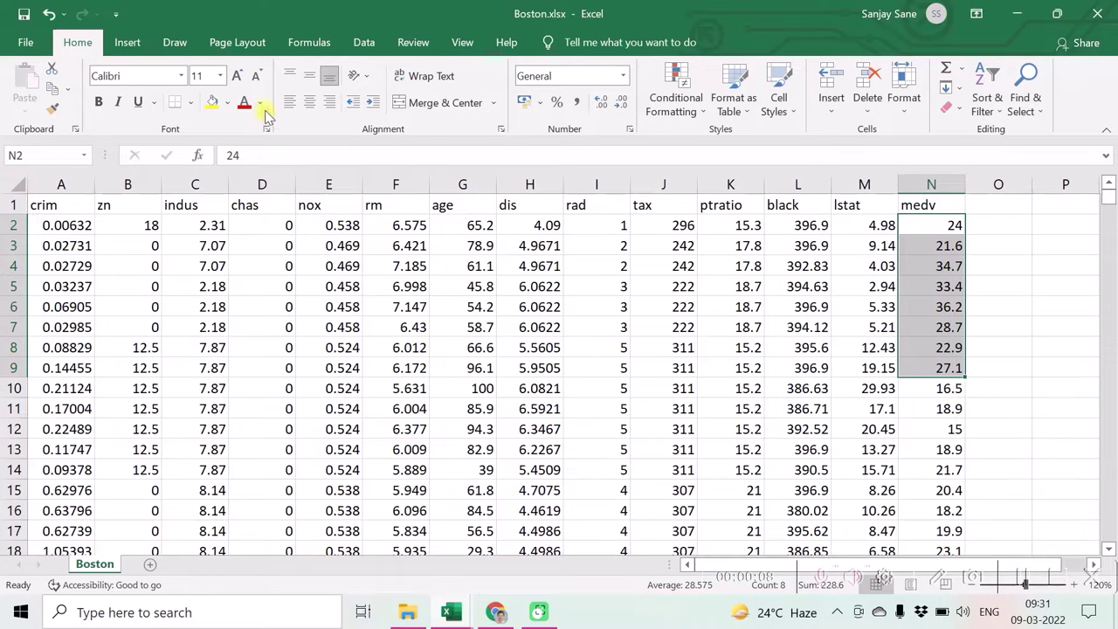
{"action": "left_click", "coordinate": [227, 103]}
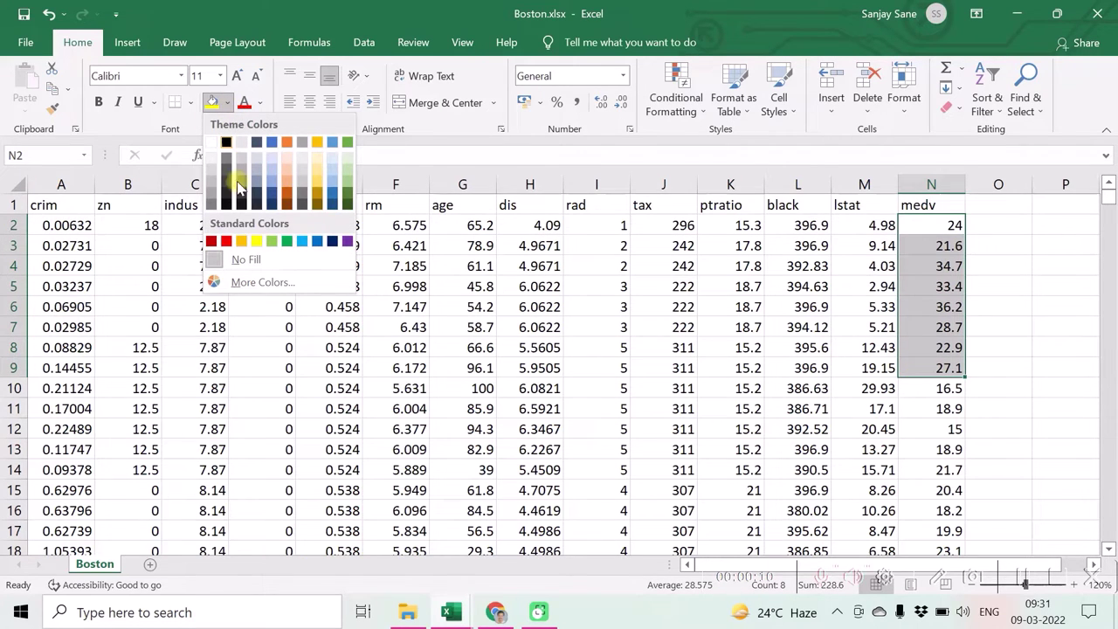
{"action": "left_click", "coordinate": [316, 182]}
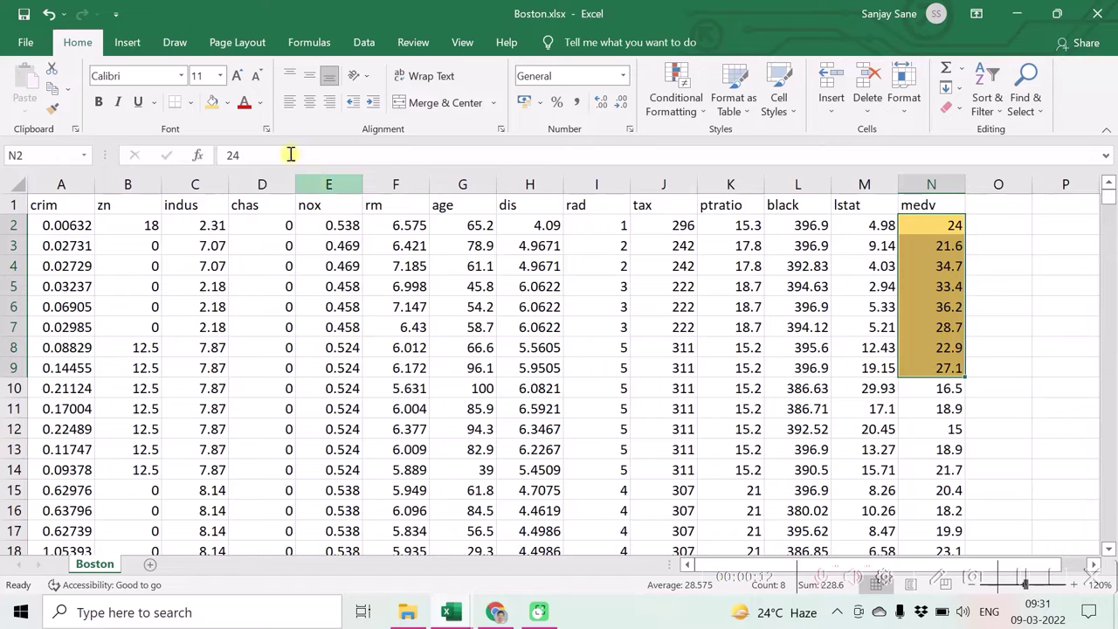
{"action": "left_click", "coordinate": [245, 103]}
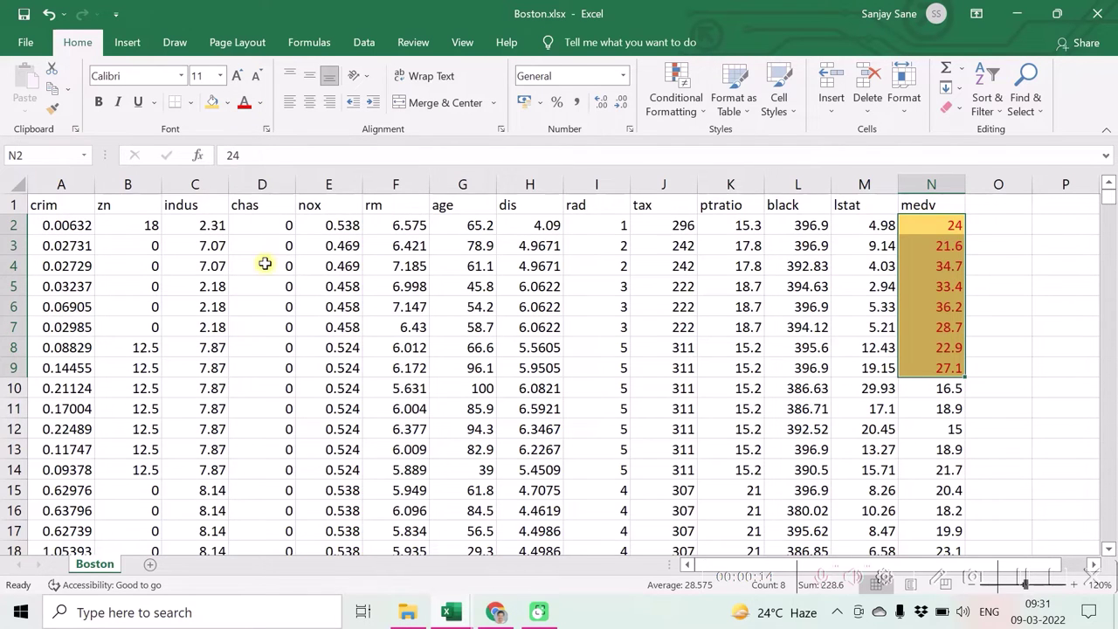
{"action": "left_click", "coordinate": [99, 103]}
{"action": "left_click", "coordinate": [120, 103]}
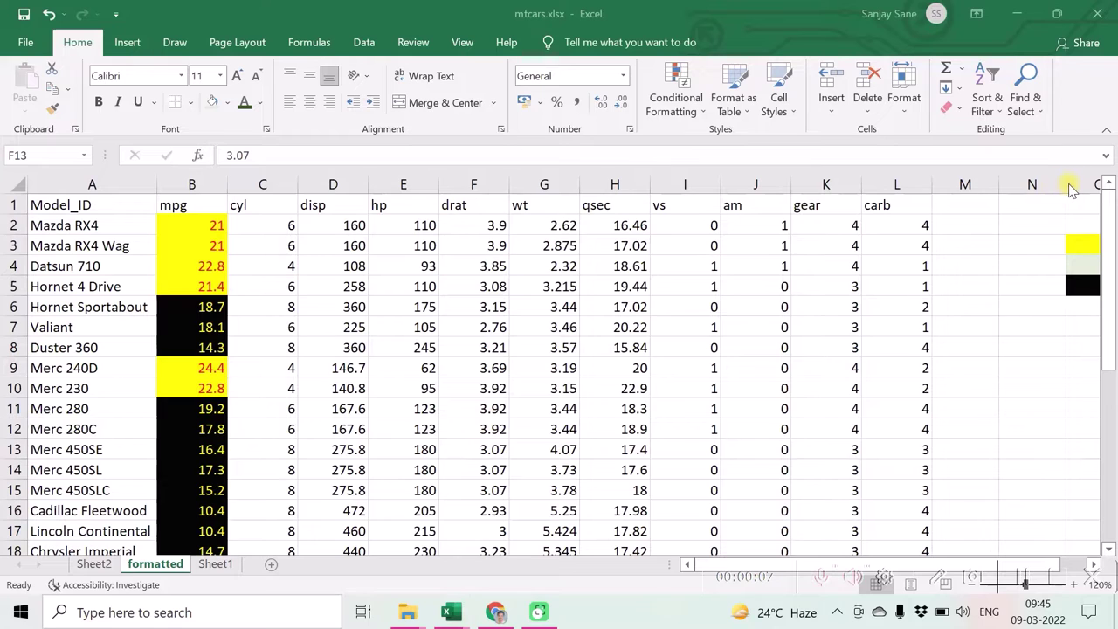
- Narrow column N to reveal the legend, then compare mpg 21 with legend values 22.8 and 19
{"action": "left_click_drag", "start_coordinate": [1065, 180], "coordinate": [1013, 183]}
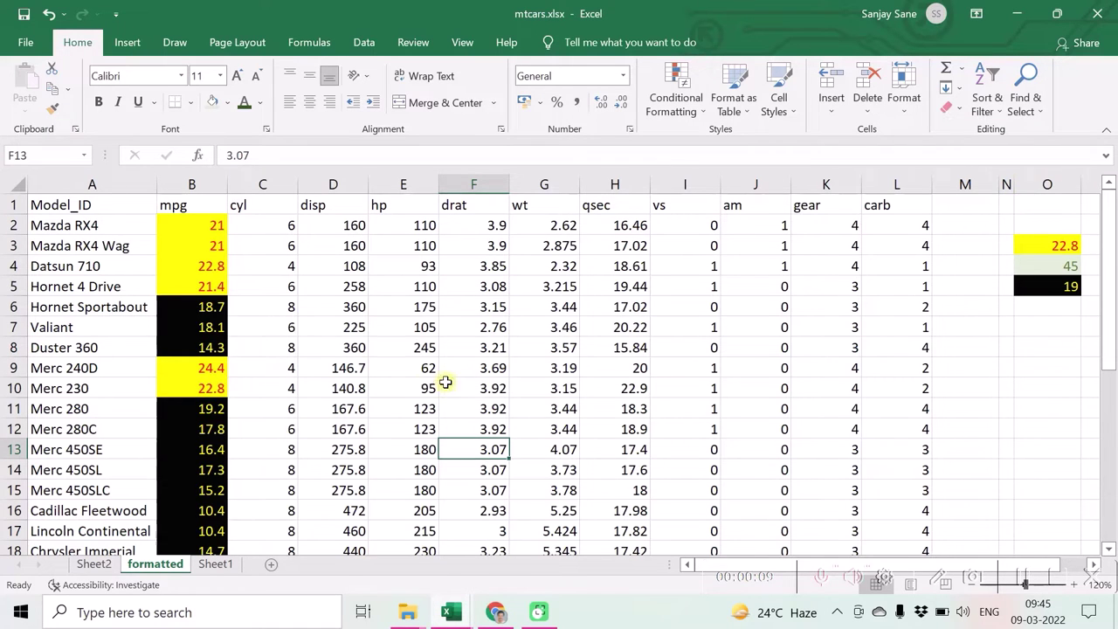
{"action": "left_click", "coordinate": [417, 406]}
{"action": "left_click", "coordinate": [184, 244]}
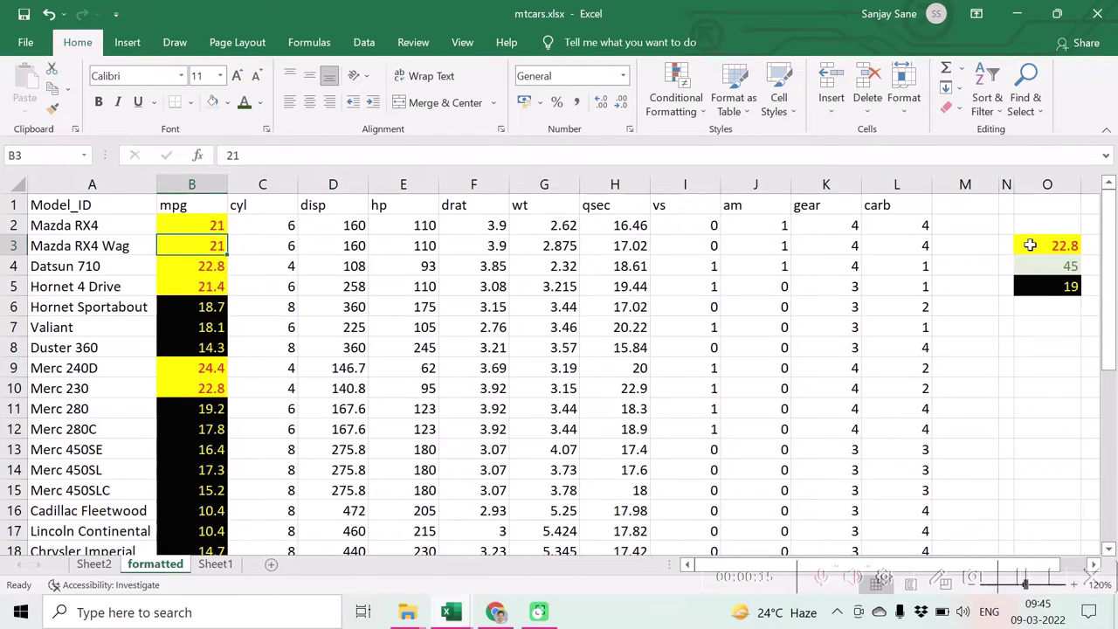
{"action": "left_click", "coordinate": [1031, 246]}
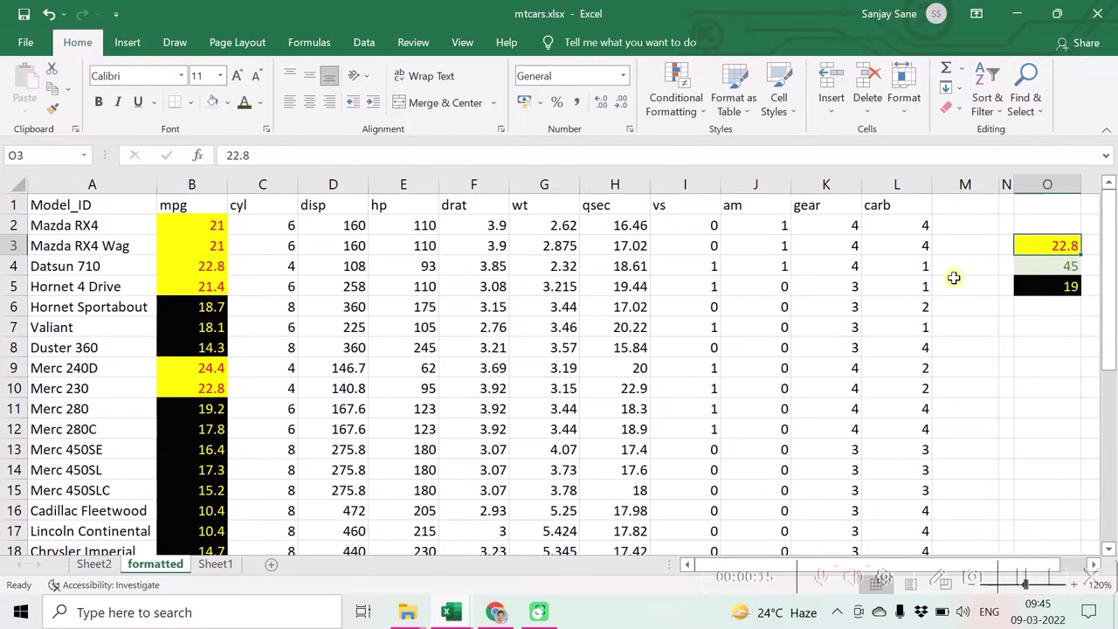
{"action": "left_click", "coordinate": [1065, 294]}
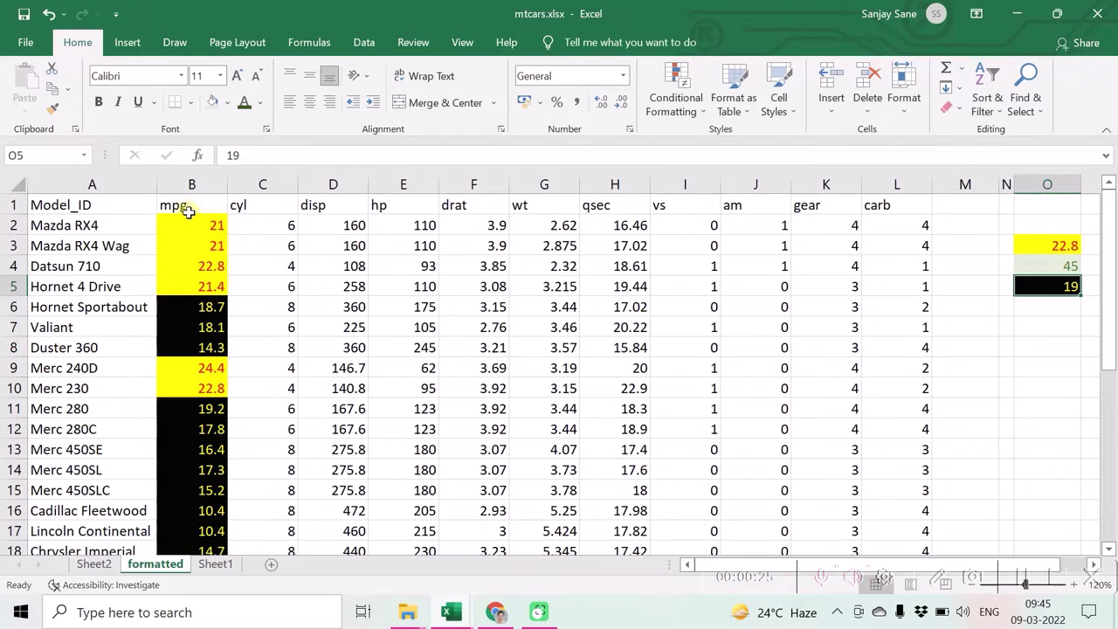
- Review the mpg values in rows 2–15 and change B14 from 17.3 to 50
{"action": "left_click_drag", "start_coordinate": [183, 220], "coordinate": [182, 491]}
{"action": "left_click", "coordinate": [173, 291]}
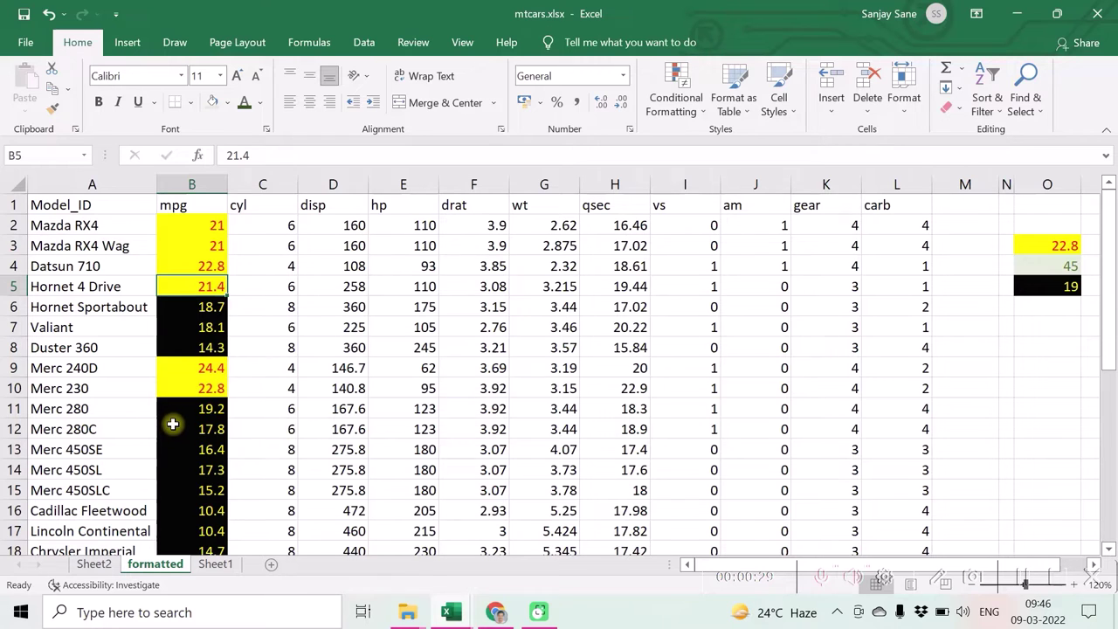
{"action": "left_click", "coordinate": [193, 386]}
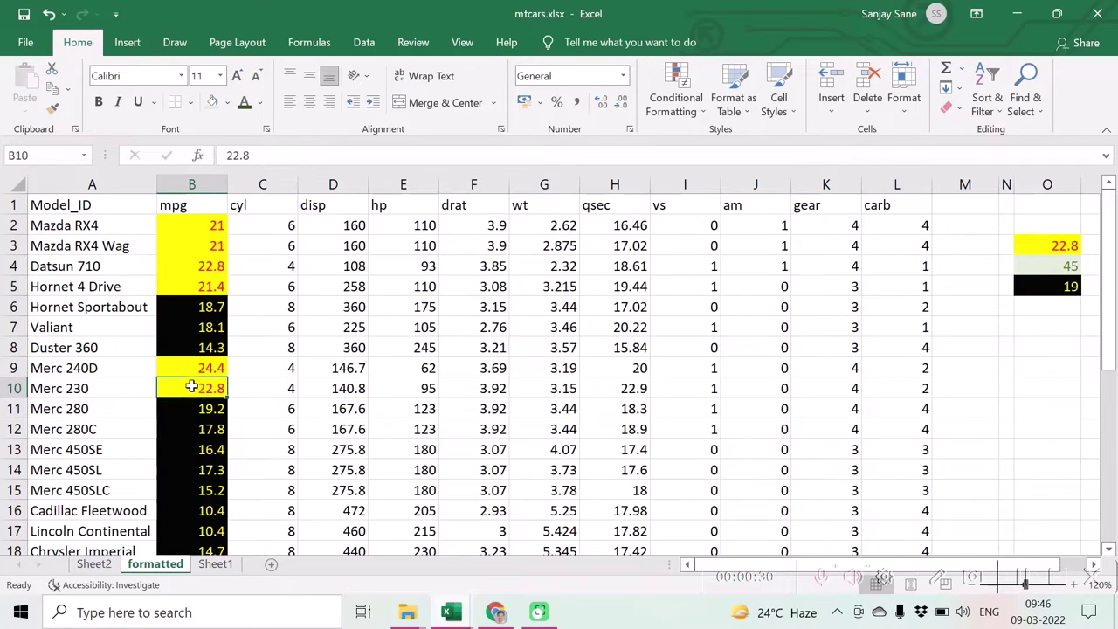
{"action": "left_click", "coordinate": [194, 471]}
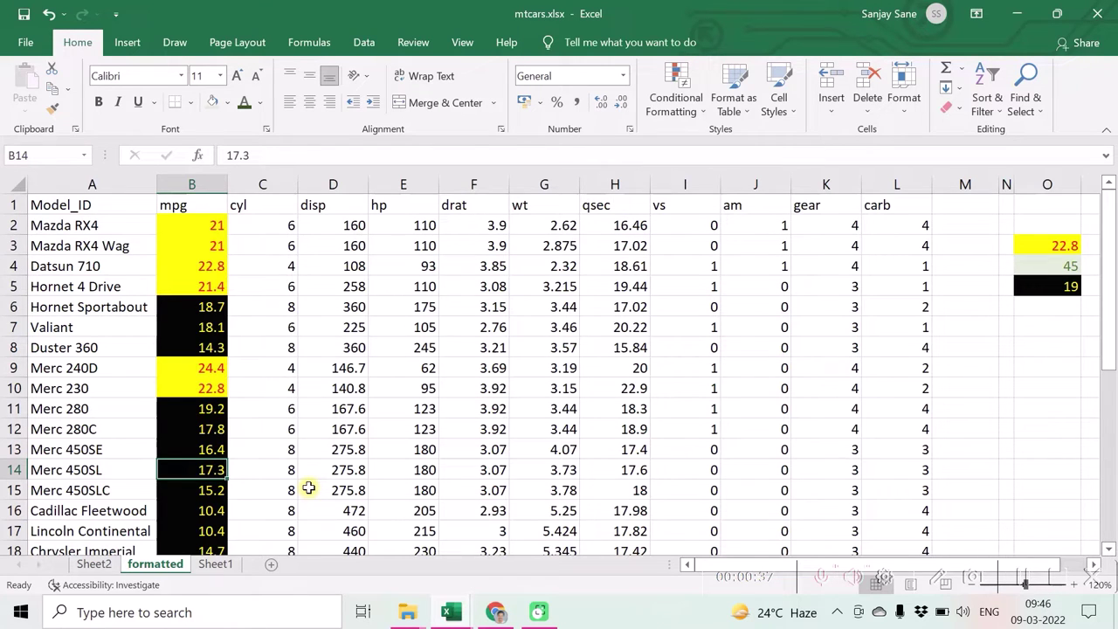
{"action": "type", "text": "50"}
{"action": "key", "text": "Return"}
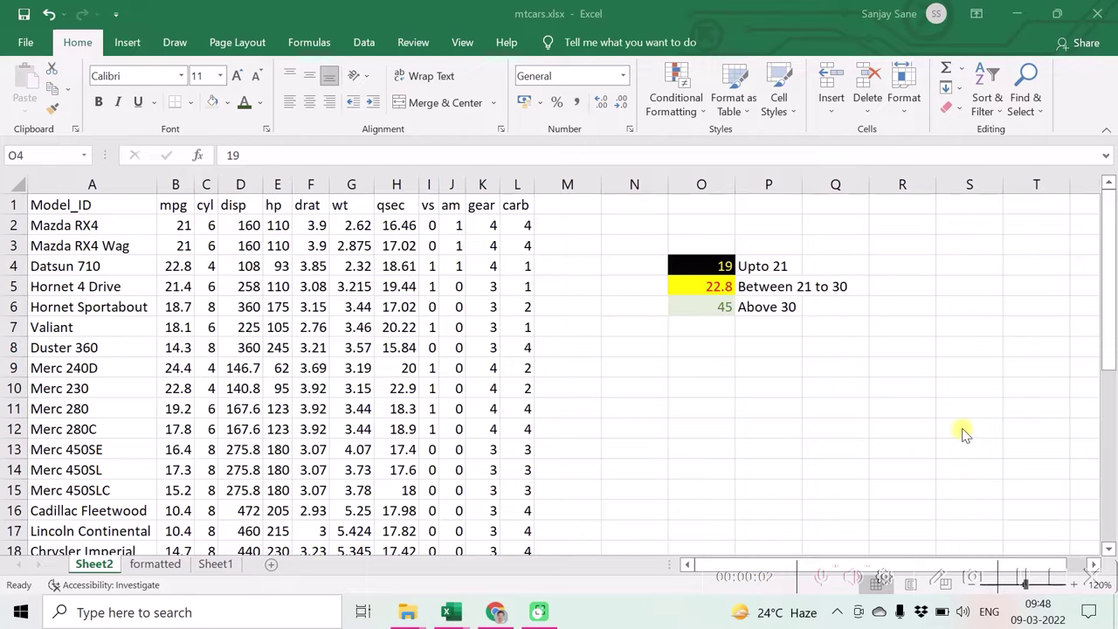
- Review the colour key rows: 19 Upto 21, 22.8 Between 21 to 30, 45 Above 30
{"action": "left_click", "coordinate": [170, 202]}
{"action": "left_click_drag", "start_coordinate": [766, 262], "coordinate": [720, 306]}
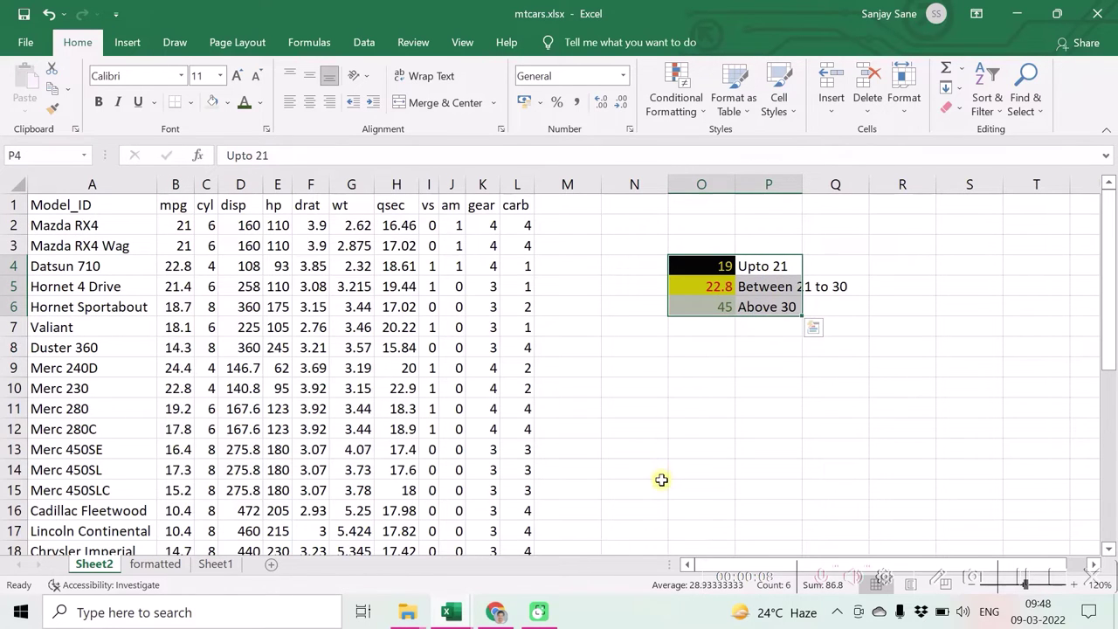
{"action": "left_click", "coordinate": [721, 394]}
{"action": "left_click", "coordinate": [750, 269]}
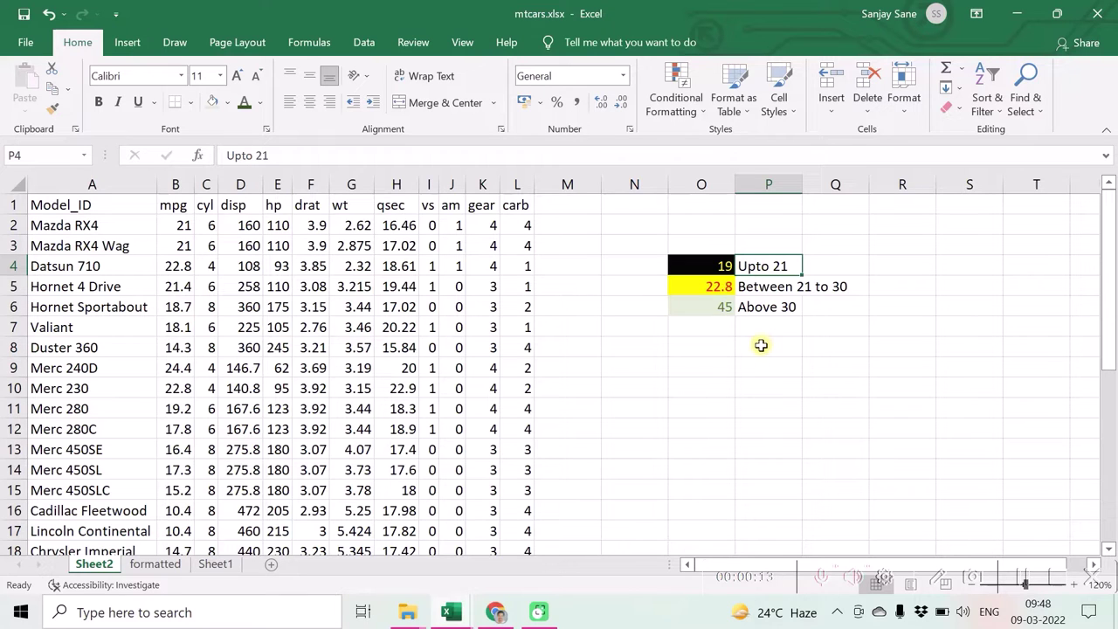
{"action": "left_click", "coordinate": [705, 270]}
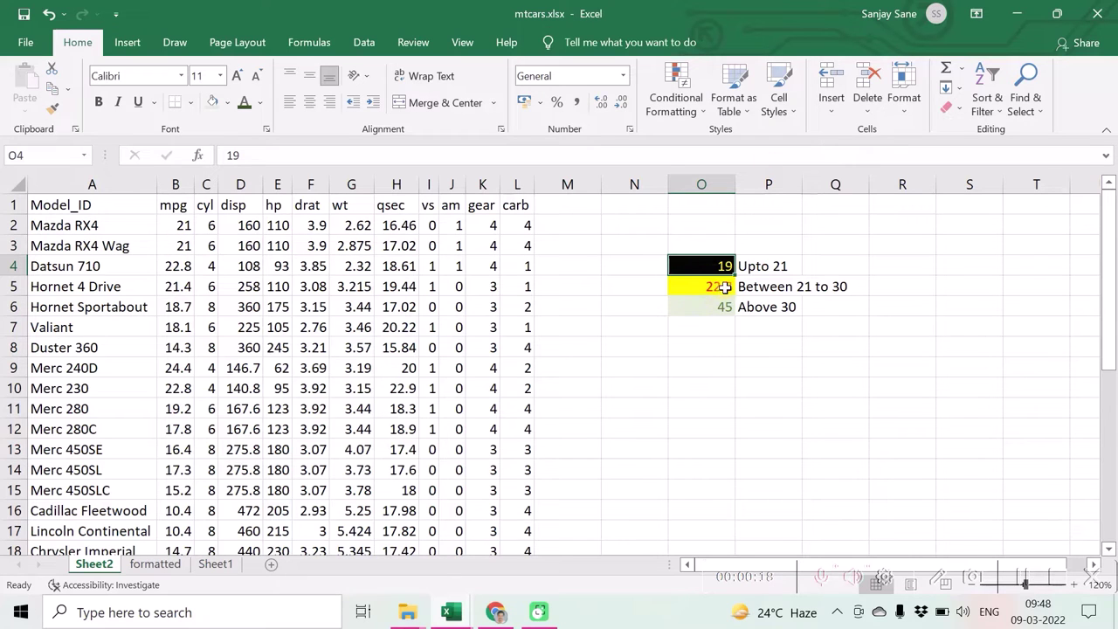
{"action": "left_click_drag", "start_coordinate": [778, 289], "coordinate": [690, 285]}
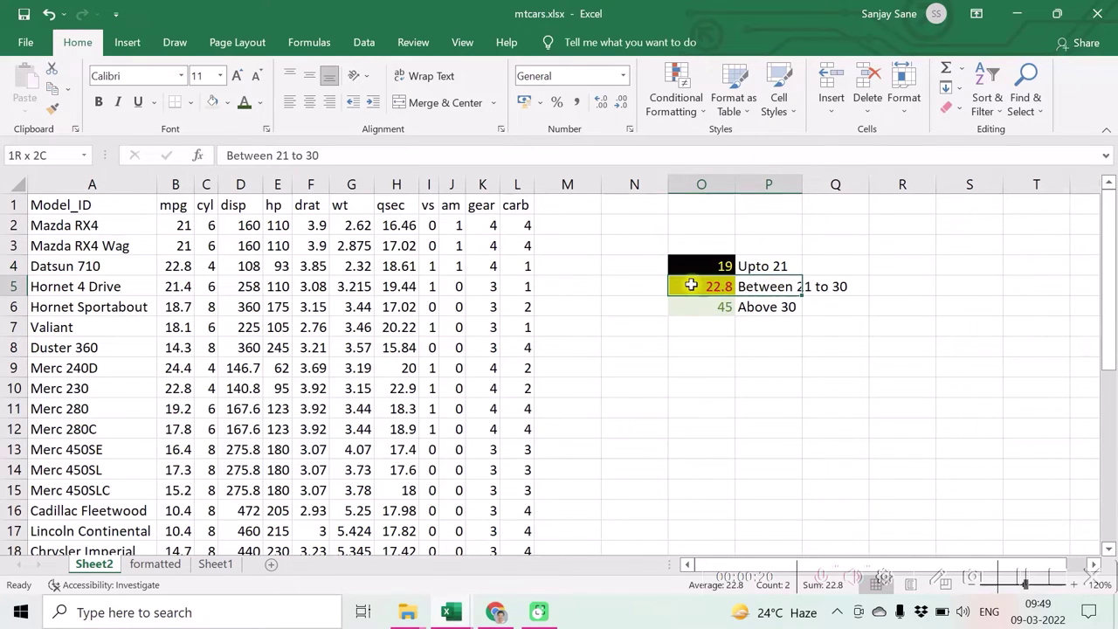
{"action": "left_click", "coordinate": [715, 326]}
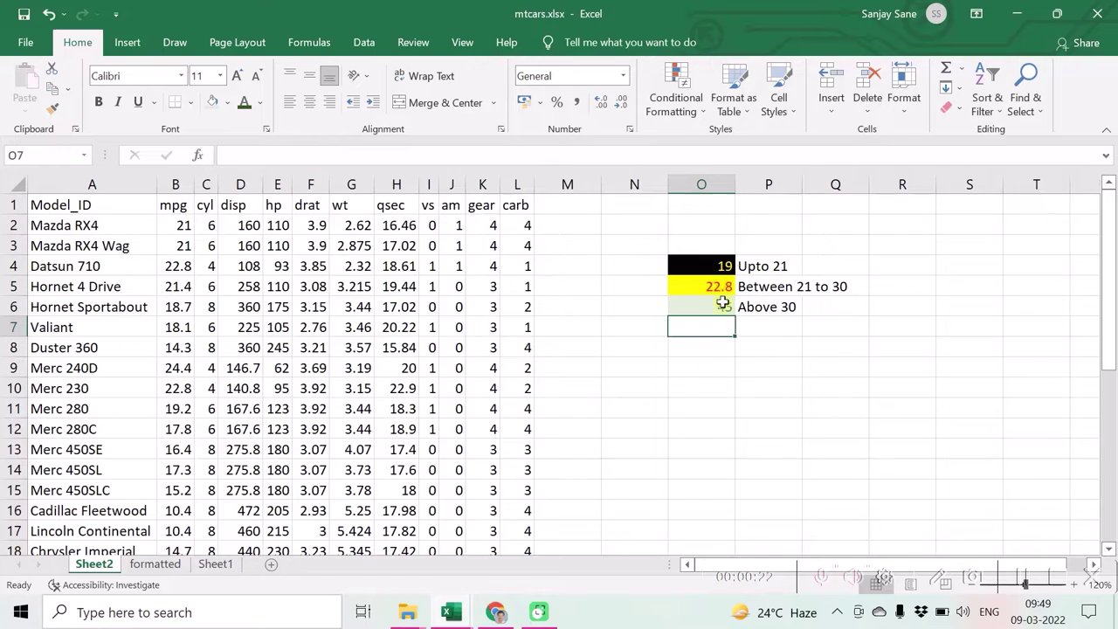
{"action": "left_click", "coordinate": [709, 293]}
{"action": "left_click_drag", "start_coordinate": [722, 307], "coordinate": [751, 307]}
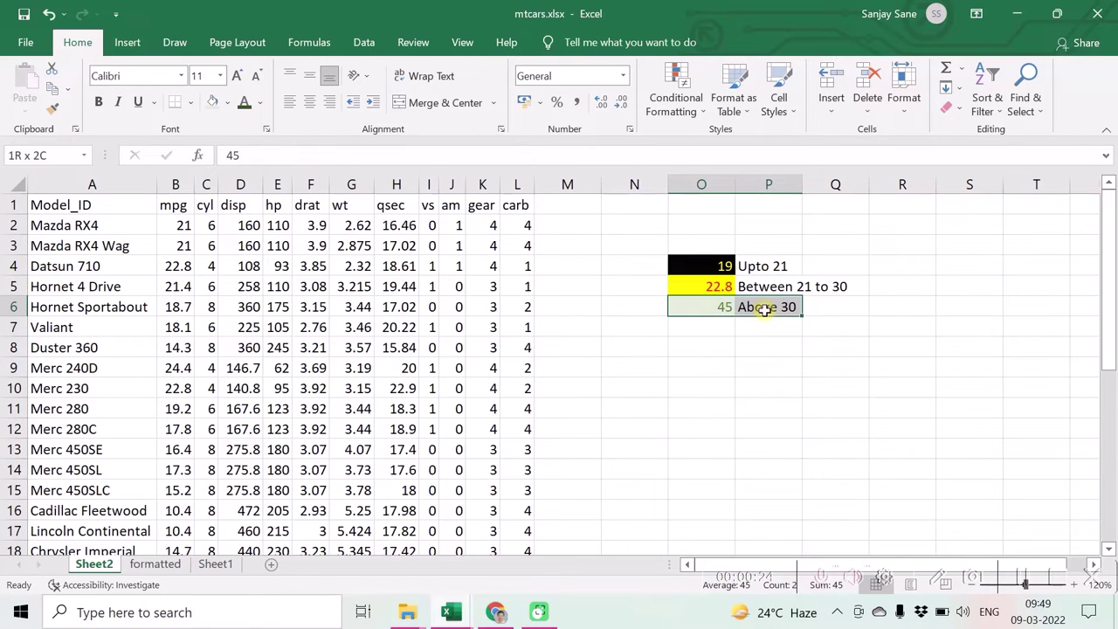
{"action": "left_click", "coordinate": [726, 387]}
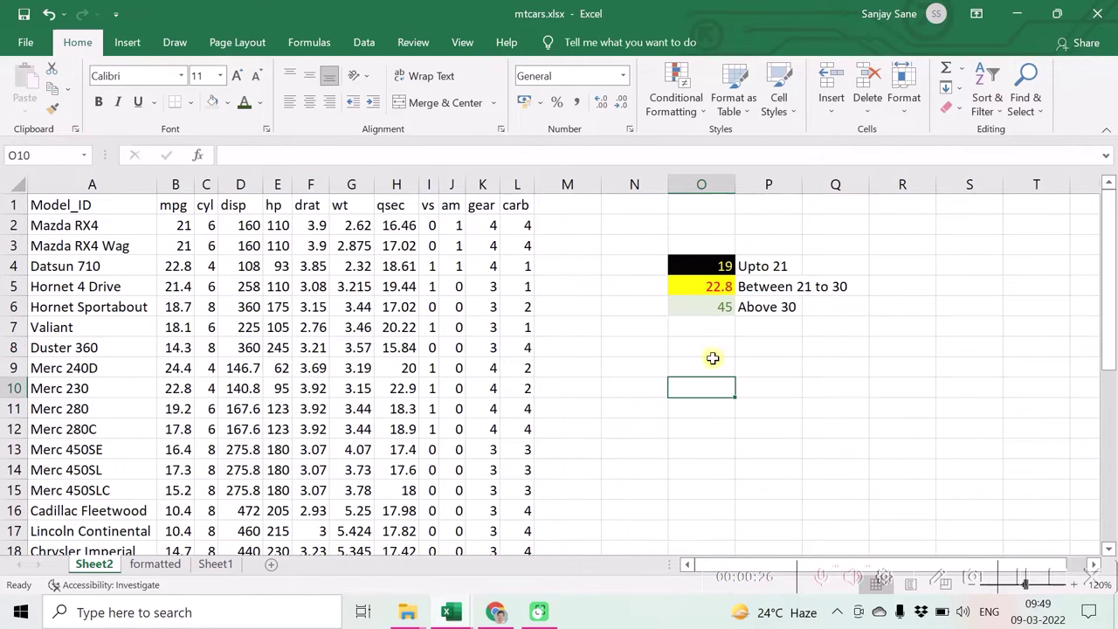
{"action": "left_click", "coordinate": [700, 308]}
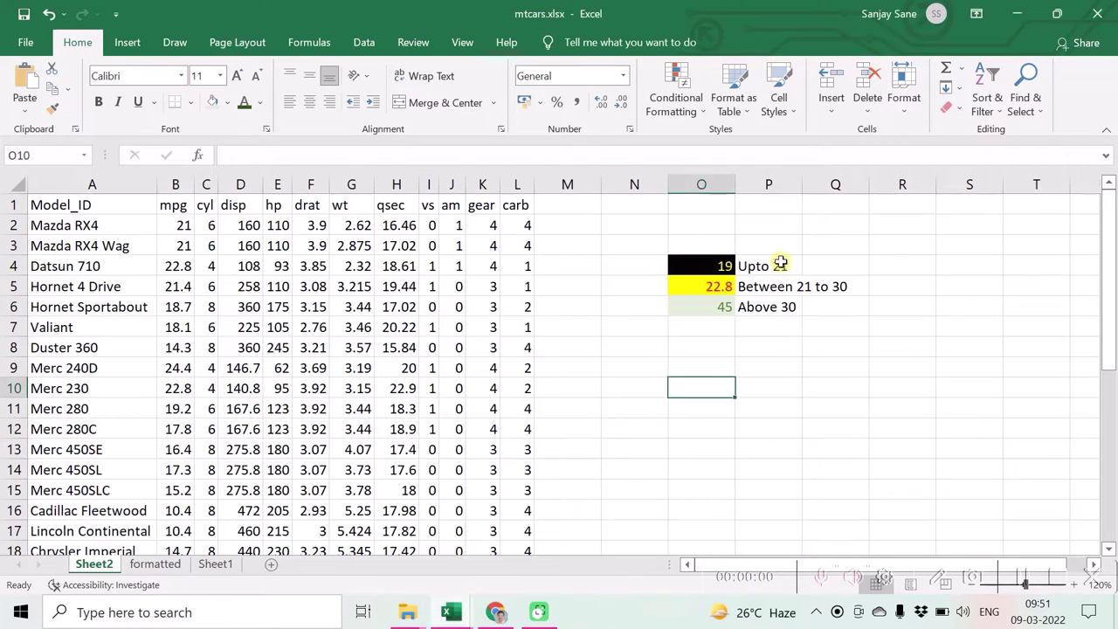
- Change the P4 legend label from 'Upto 21' to 'Less than 21'
{"action": "left_click", "coordinate": [780, 263]}
{"action": "double_click", "coordinate": [794, 265]}
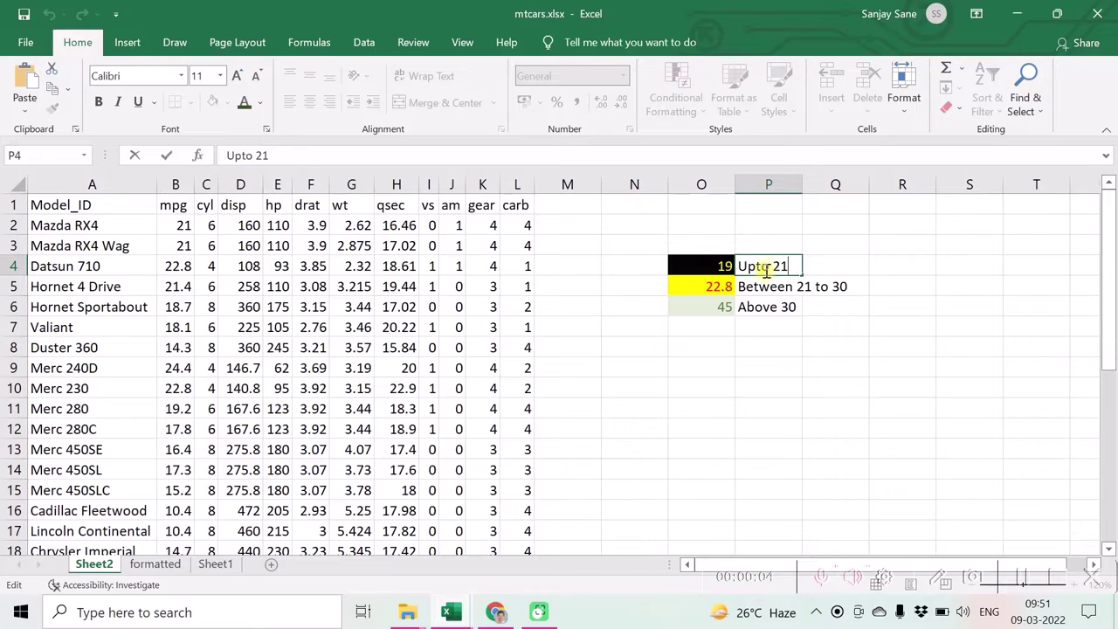
{"action": "left_click_drag", "start_coordinate": [769, 267], "coordinate": [736, 267]}
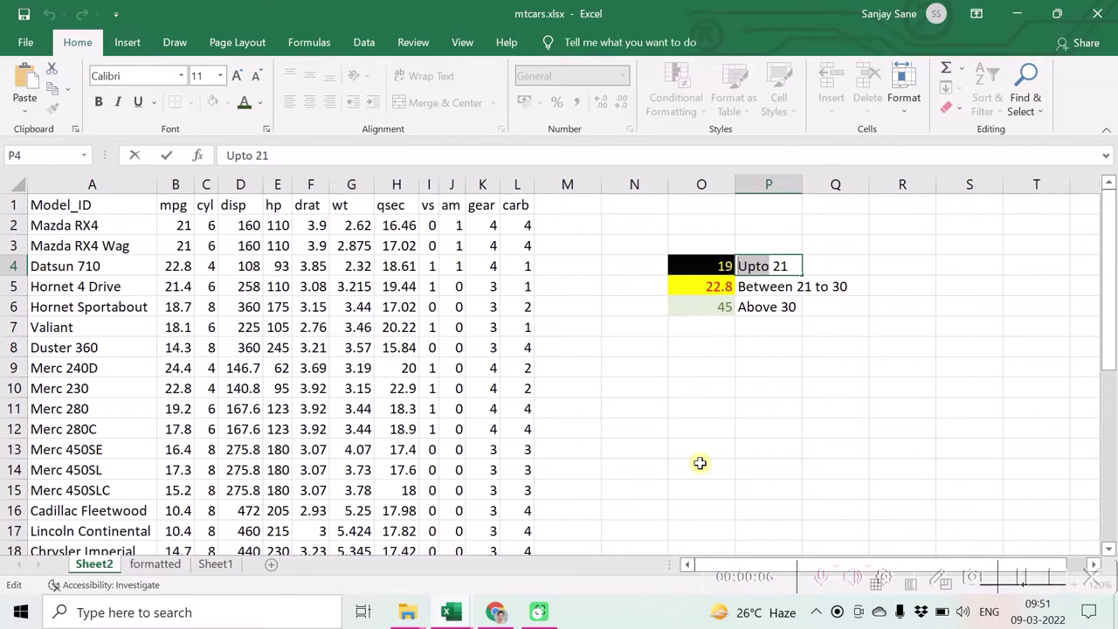
{"action": "type", "text": "Less than"}
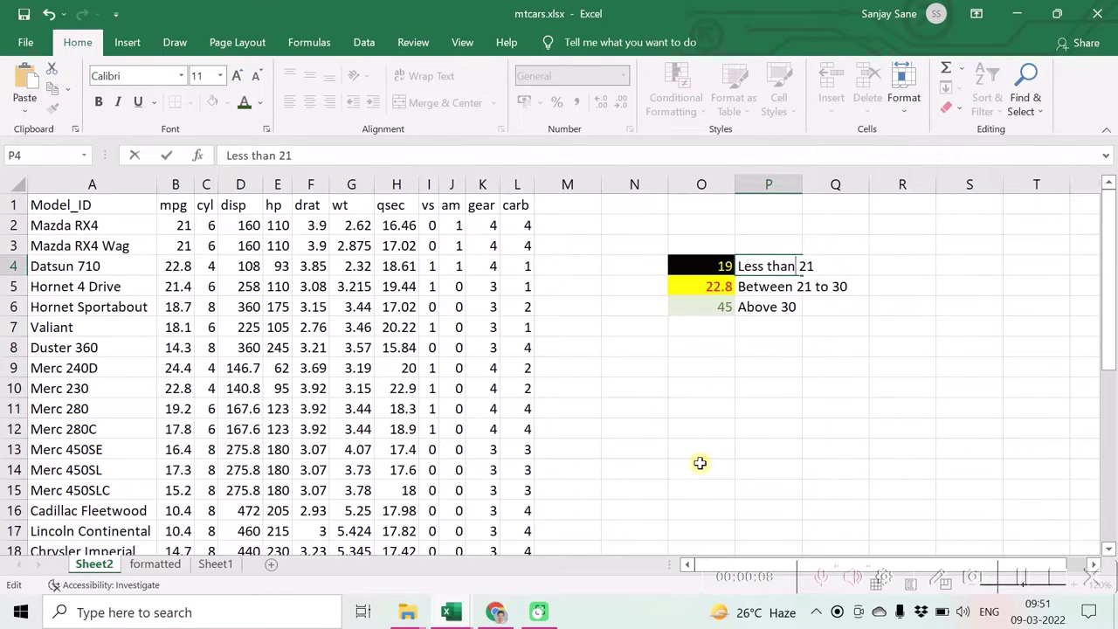
{"action": "key", "text": "Return"}
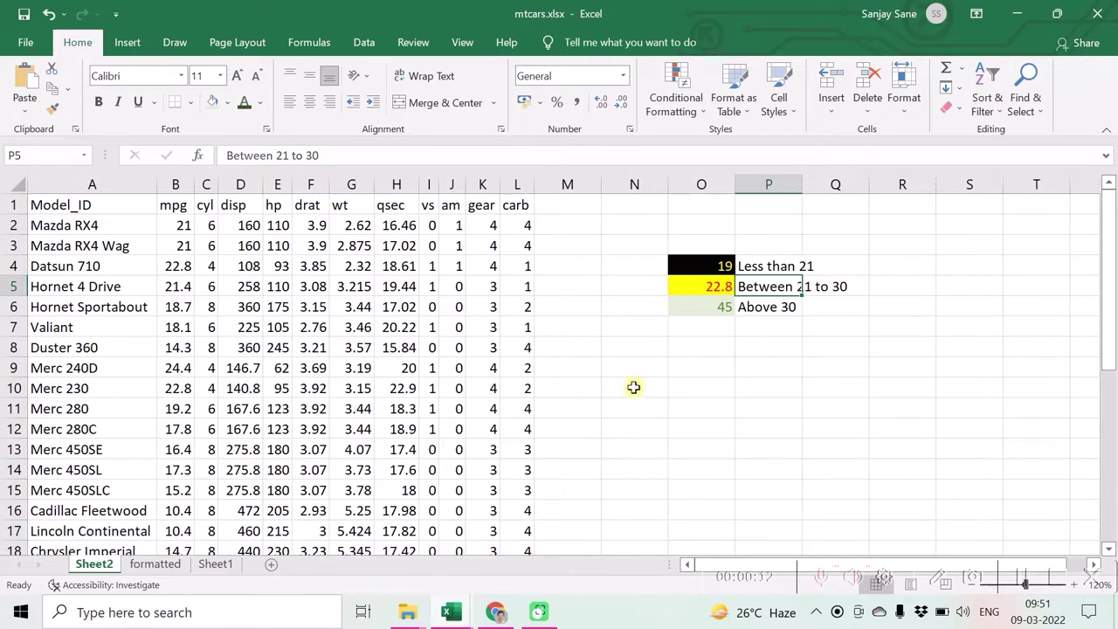
- Select the mpg values B2:B33 and open the Conditional Formatting menu
{"action": "left_click_drag", "start_coordinate": [181, 225], "coordinate": [179, 504]}
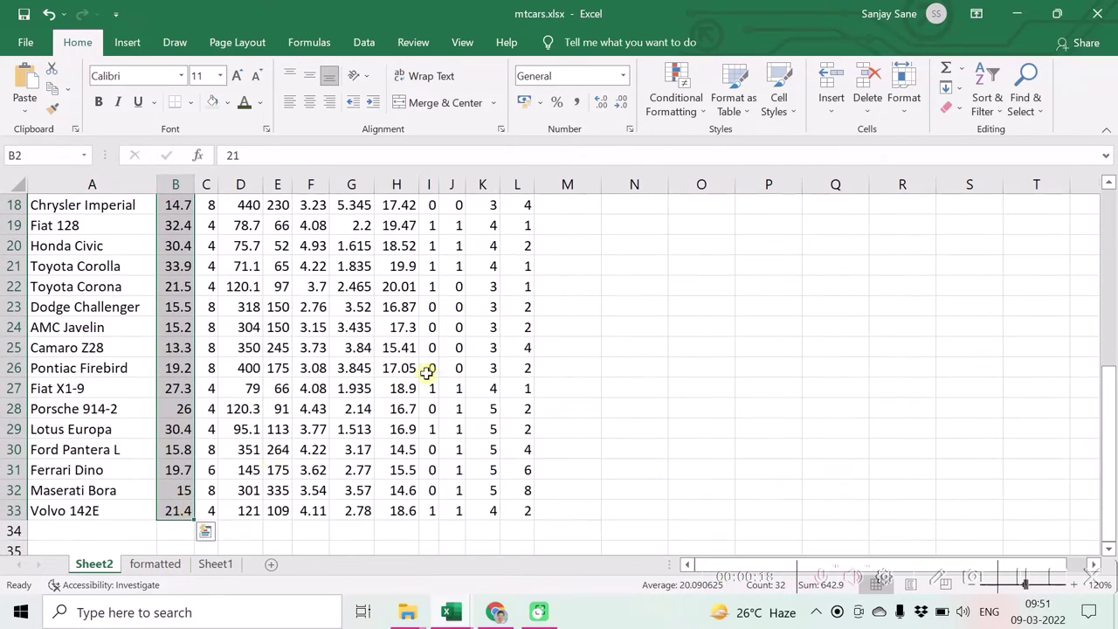
{"action": "scroll", "coordinate": [429, 369], "scroll_direction": "up", "scroll_amount": 6}
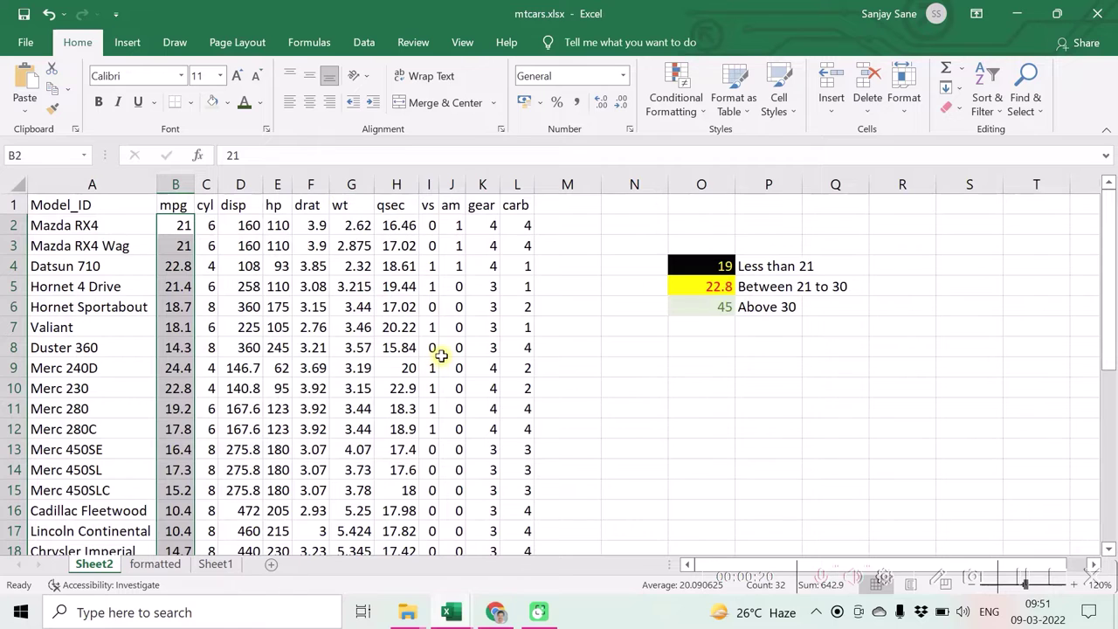
{"action": "left_click", "coordinate": [696, 116]}
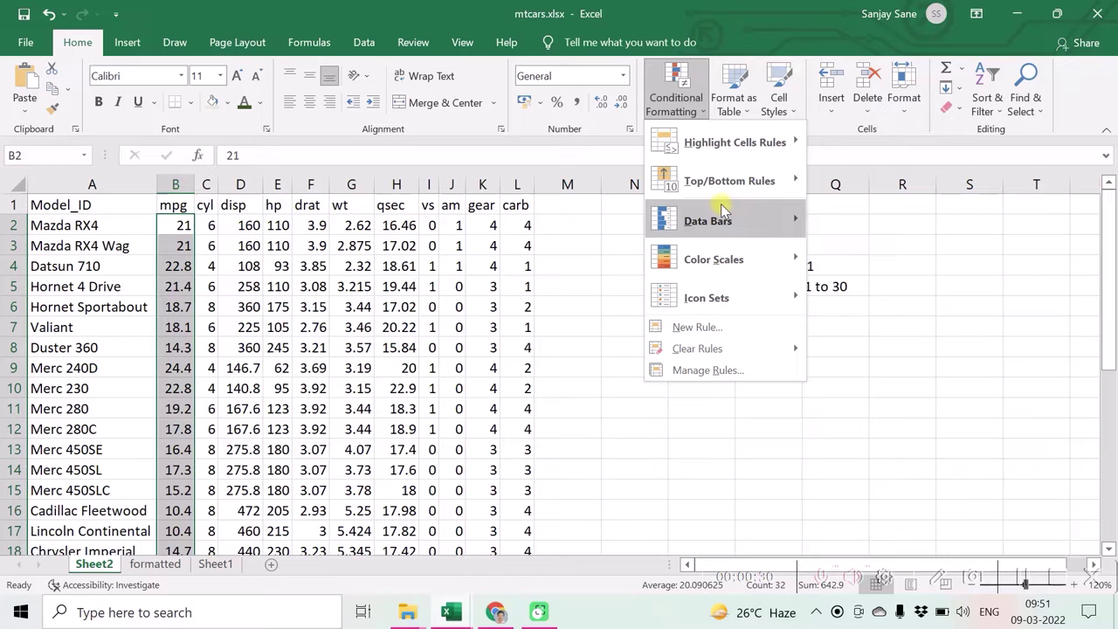
{"action": "mouse_move", "coordinate": [729, 259]}
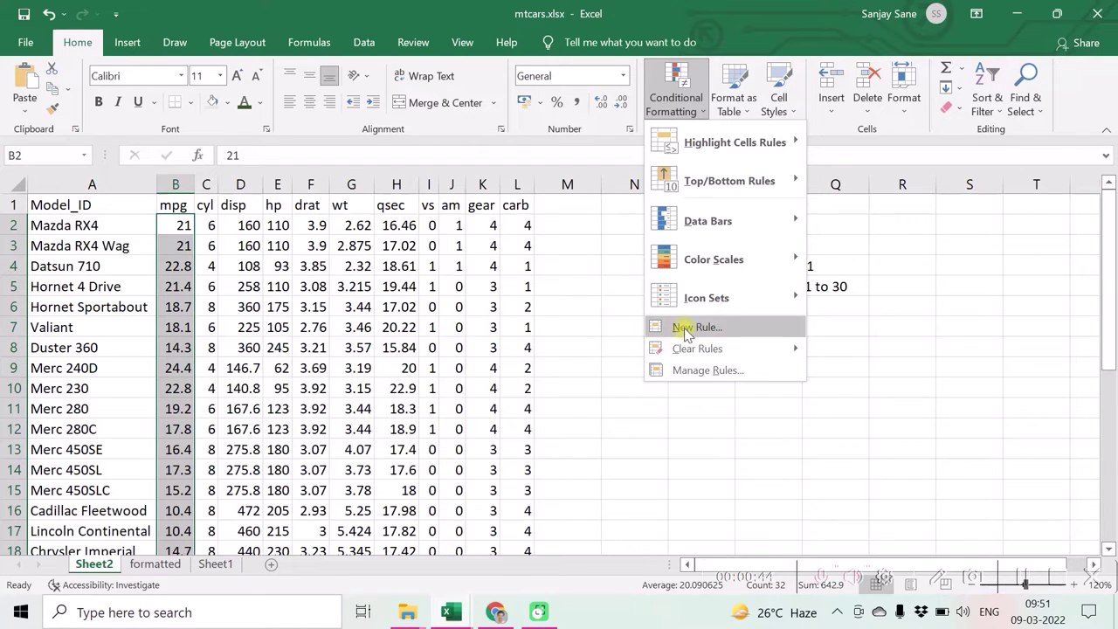
- Start a new rule of type 'Format only cells that contain'
{"action": "left_click", "coordinate": [689, 328]}
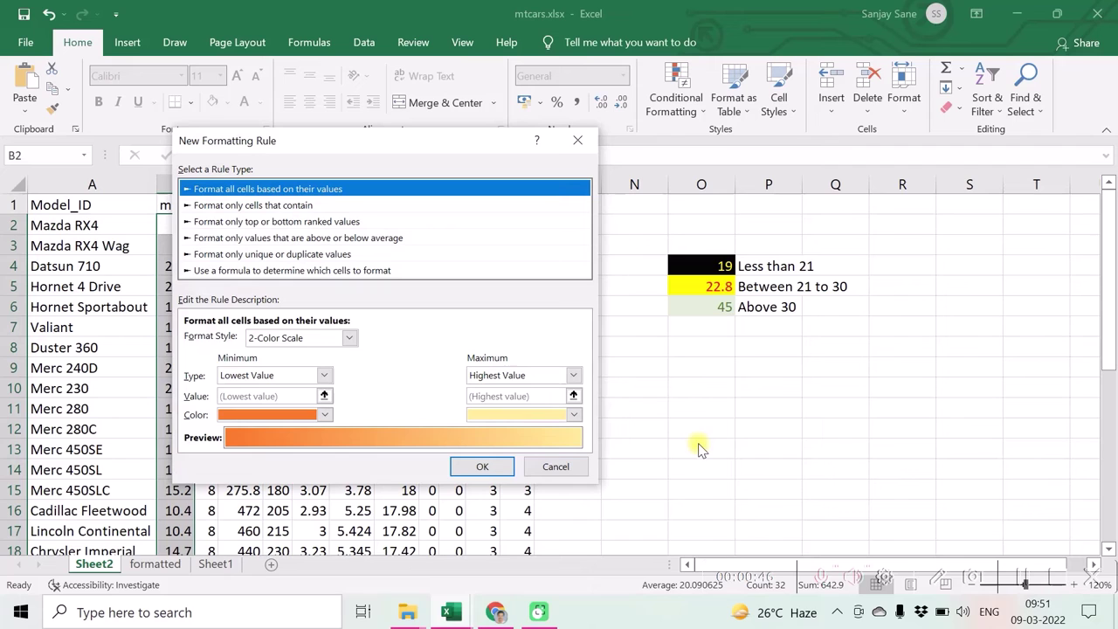
{"action": "left_click", "coordinate": [236, 208]}
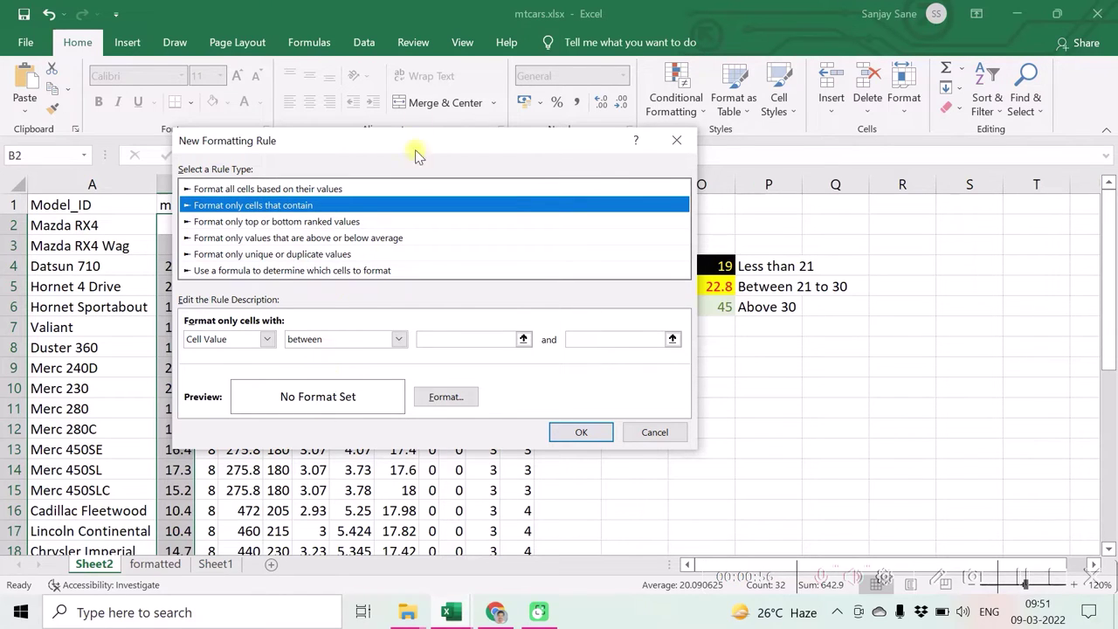
{"action": "left_click_drag", "start_coordinate": [422, 145], "coordinate": [374, 93]}
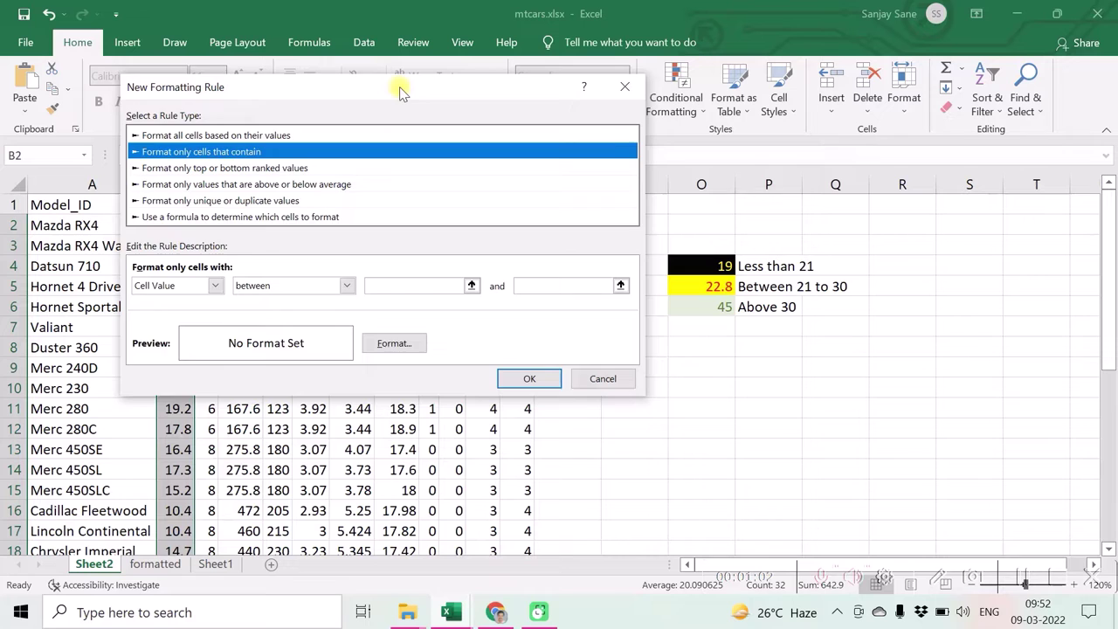
{"action": "left_click_drag", "start_coordinate": [399, 87], "coordinate": [418, 107]}
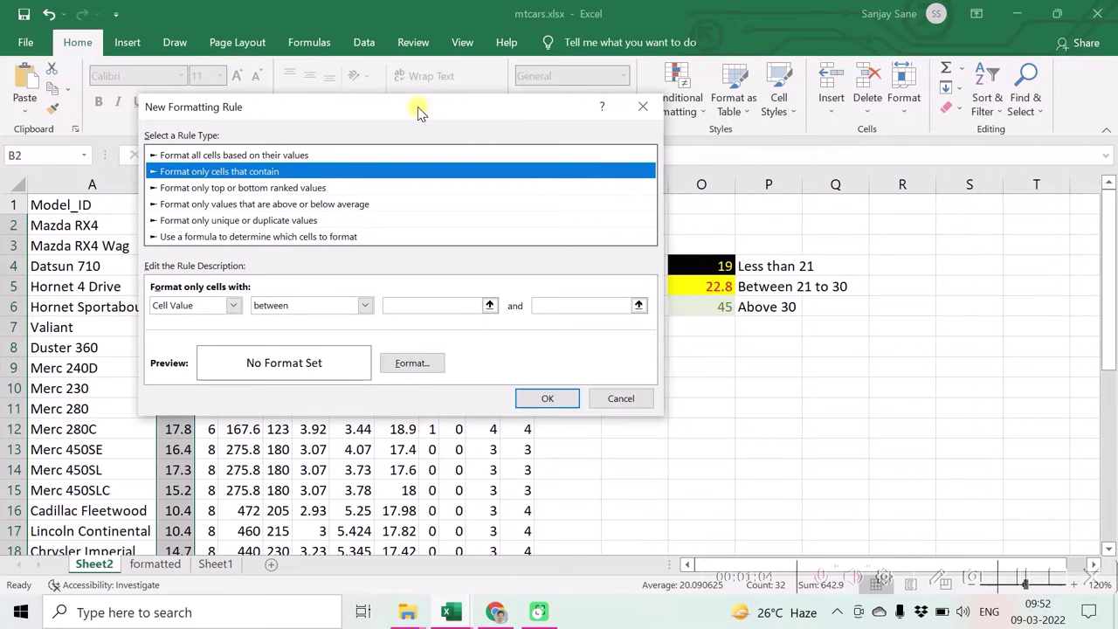
- Set the rule condition to Cell Value less than 21 and open its format settings
{"action": "left_click", "coordinate": [276, 315]}
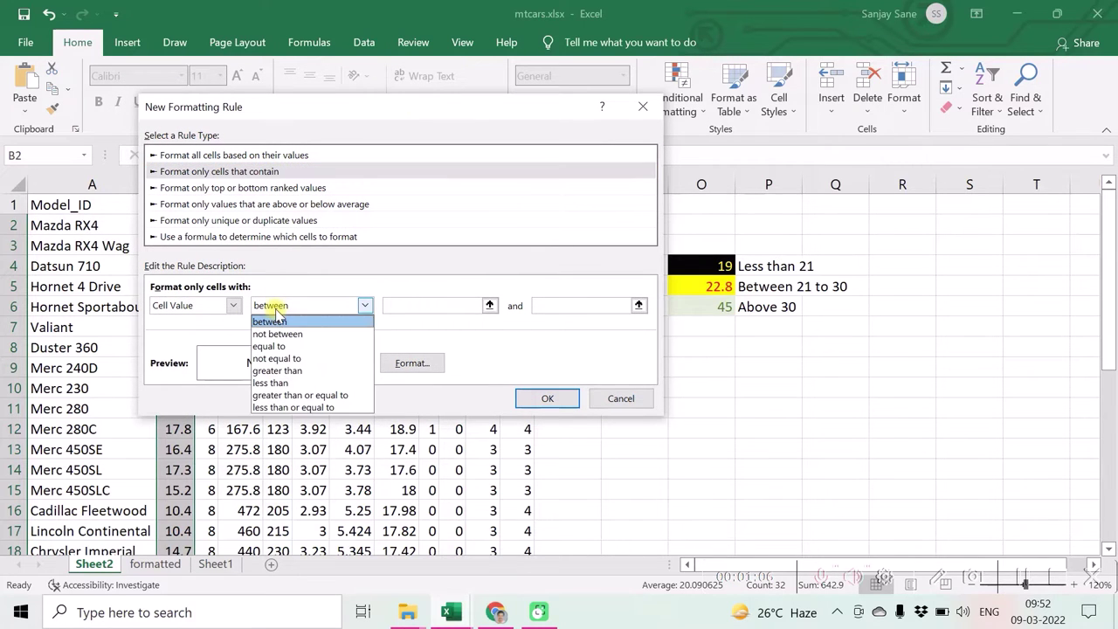
{"action": "left_click", "coordinate": [292, 408]}
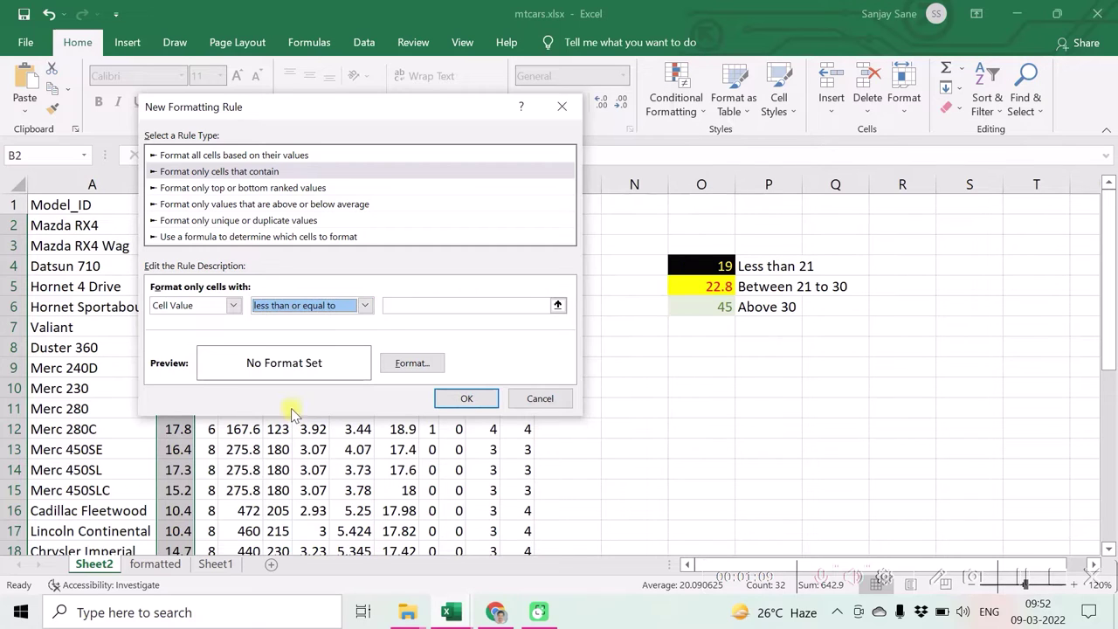
{"action": "left_click", "coordinate": [329, 315]}
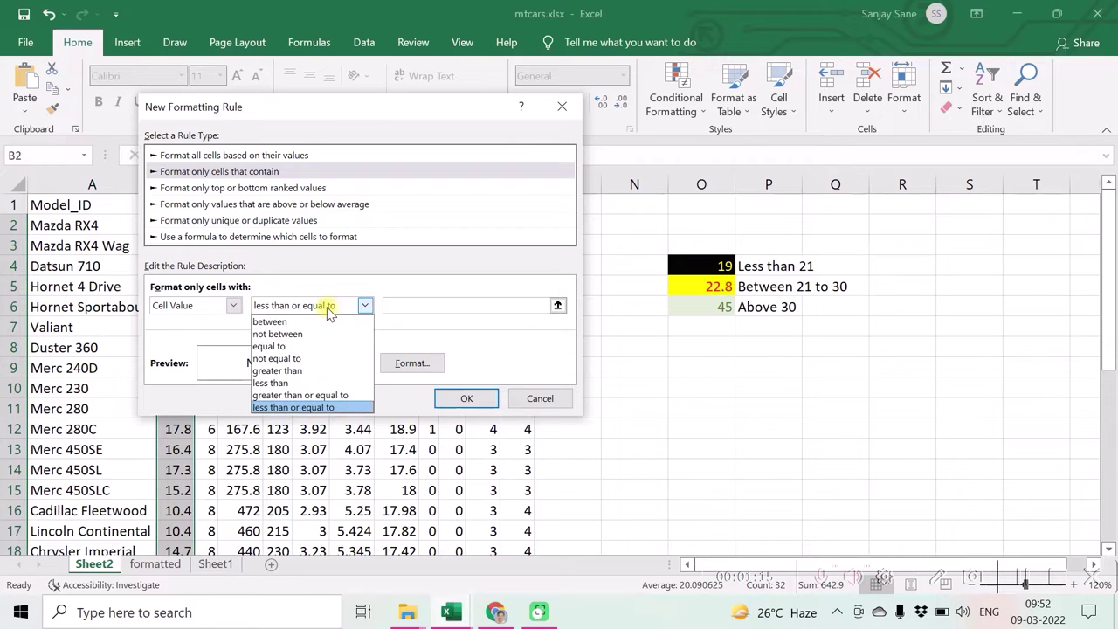
{"action": "left_click", "coordinate": [295, 383]}
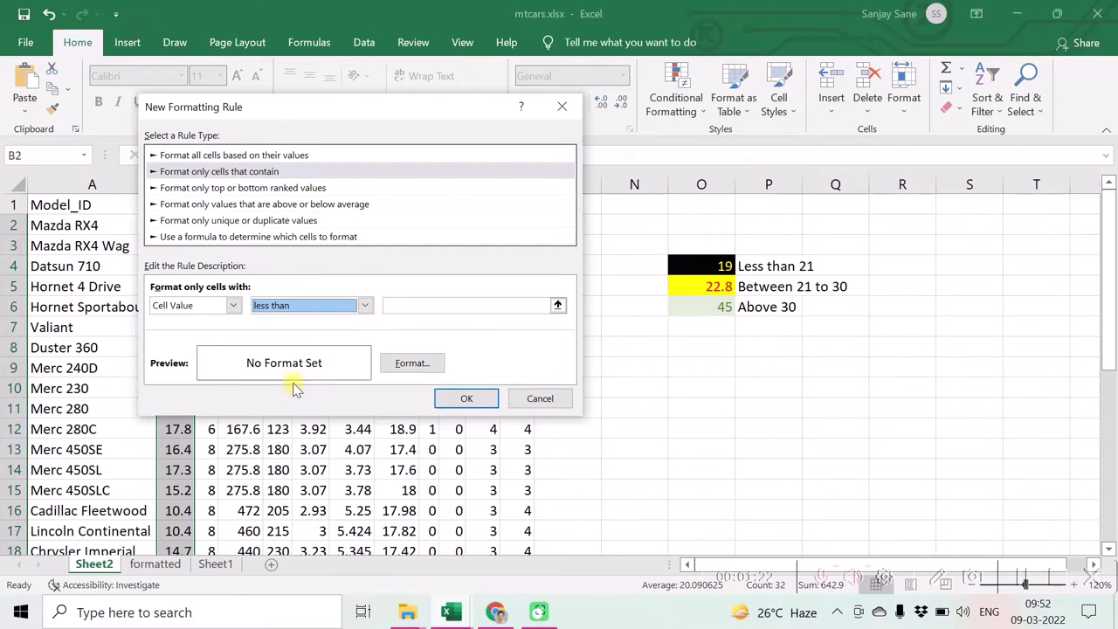
{"action": "left_click", "coordinate": [467, 304]}
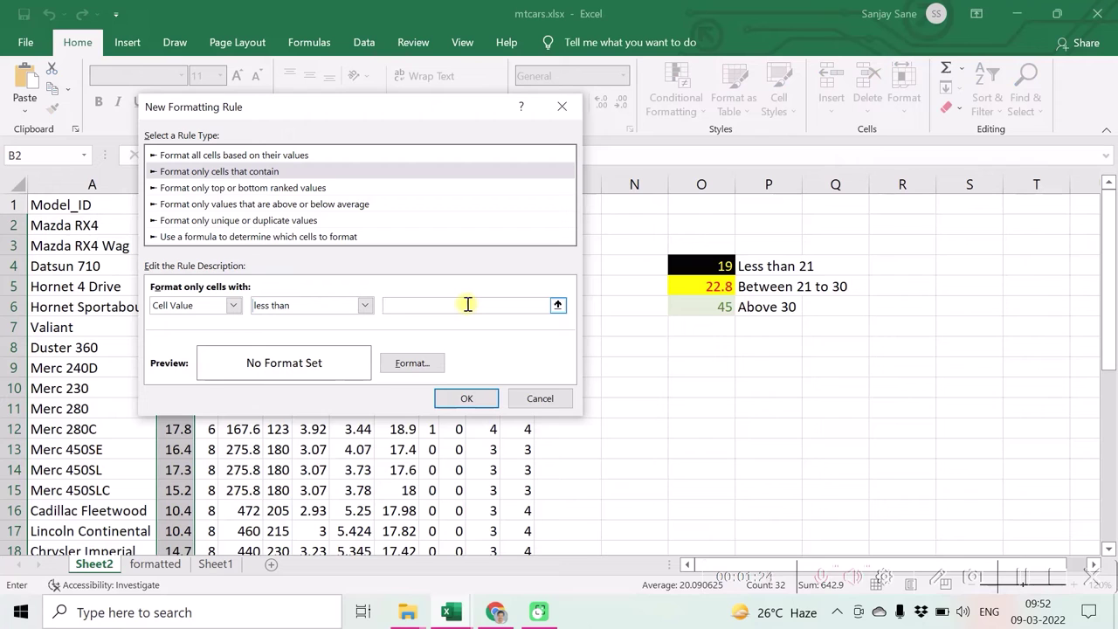
{"action": "left_click", "coordinate": [406, 363]}
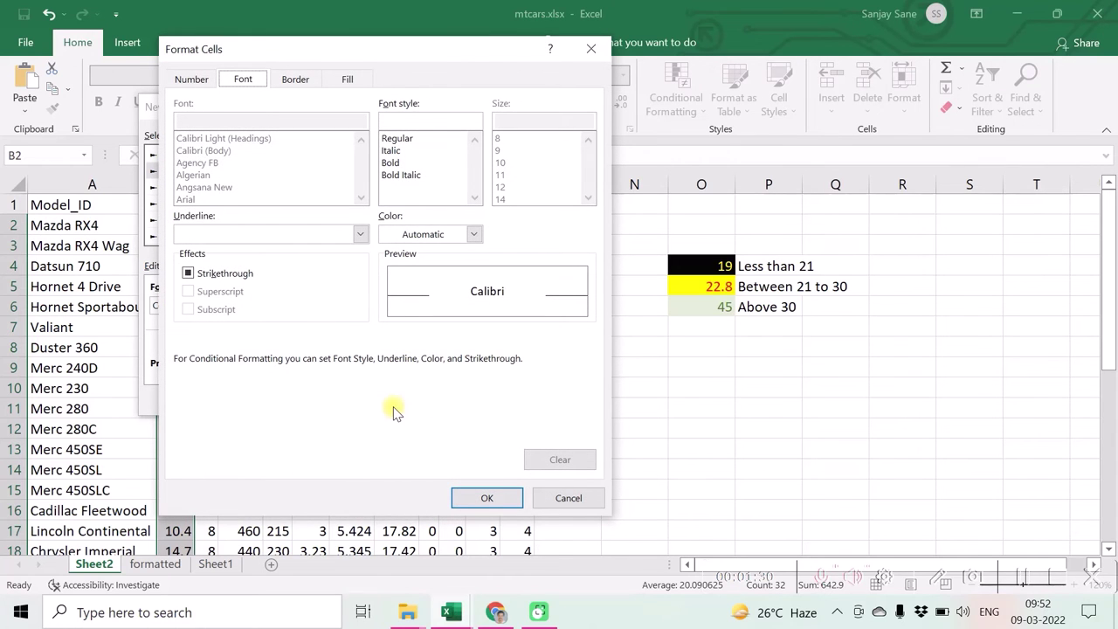
- Format cells matching the less-than-21 rule with a black fill and yellow font
{"action": "left_click", "coordinate": [291, 81]}
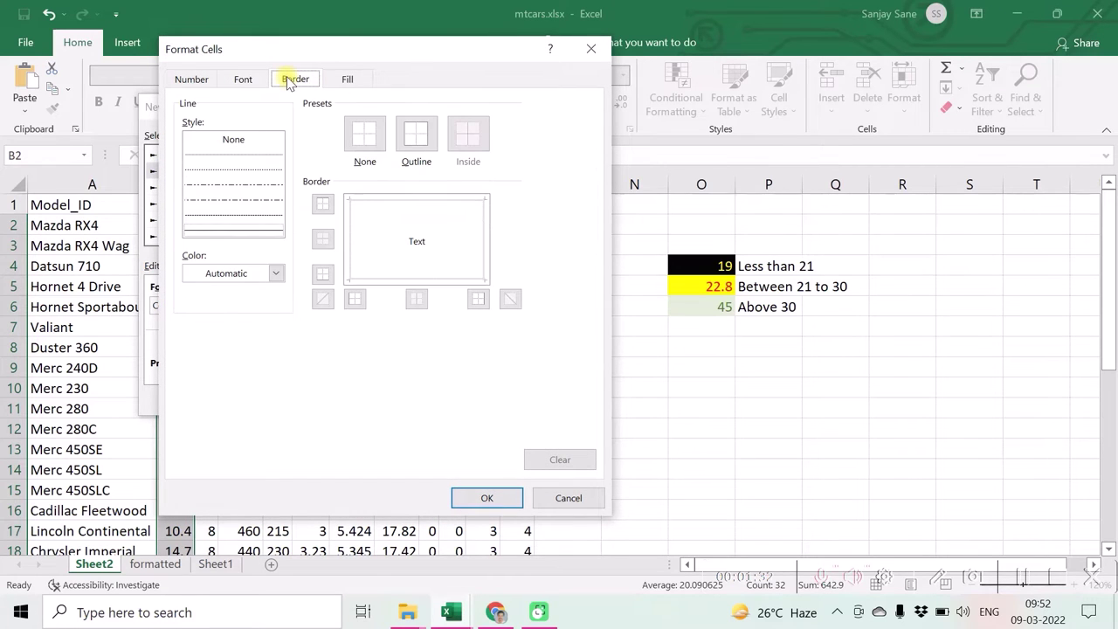
{"action": "left_click", "coordinate": [351, 80]}
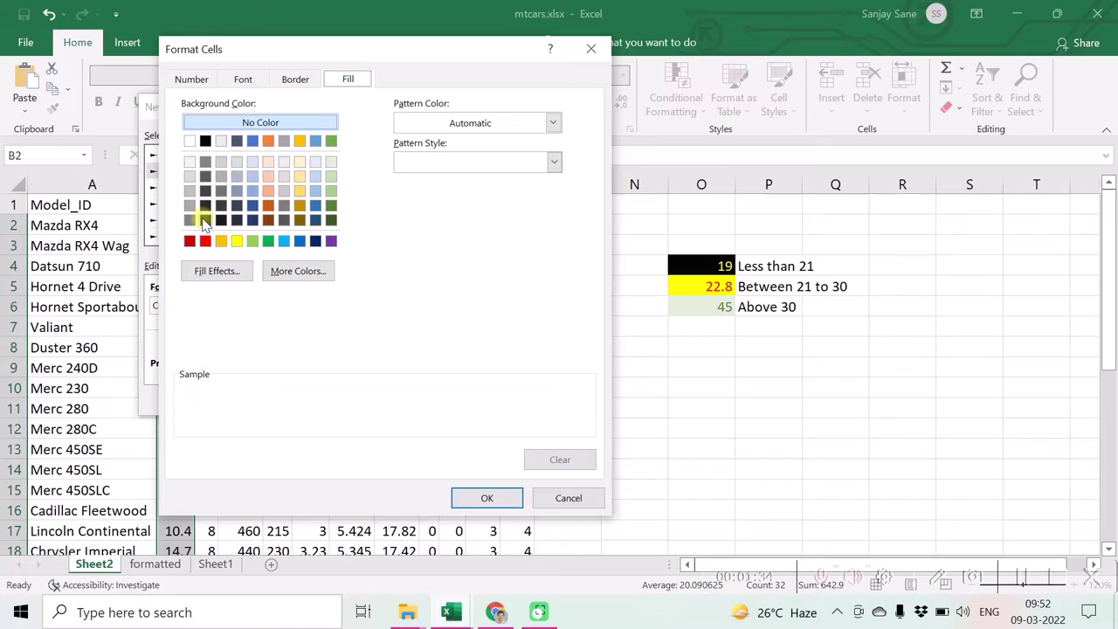
{"action": "left_click", "coordinate": [205, 141]}
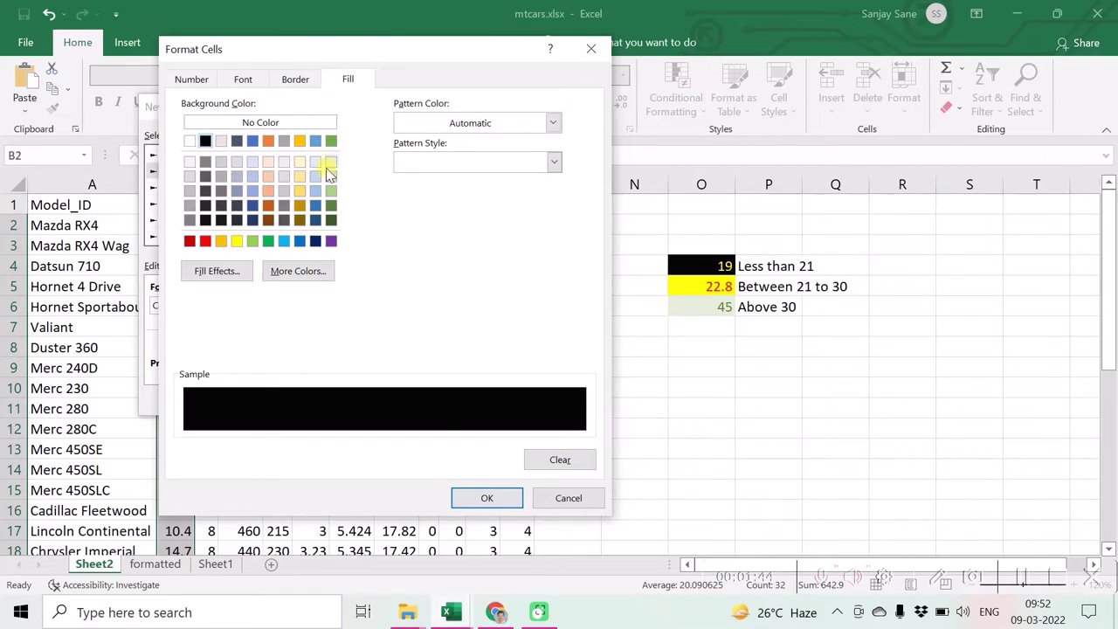
{"action": "left_click", "coordinate": [241, 79]}
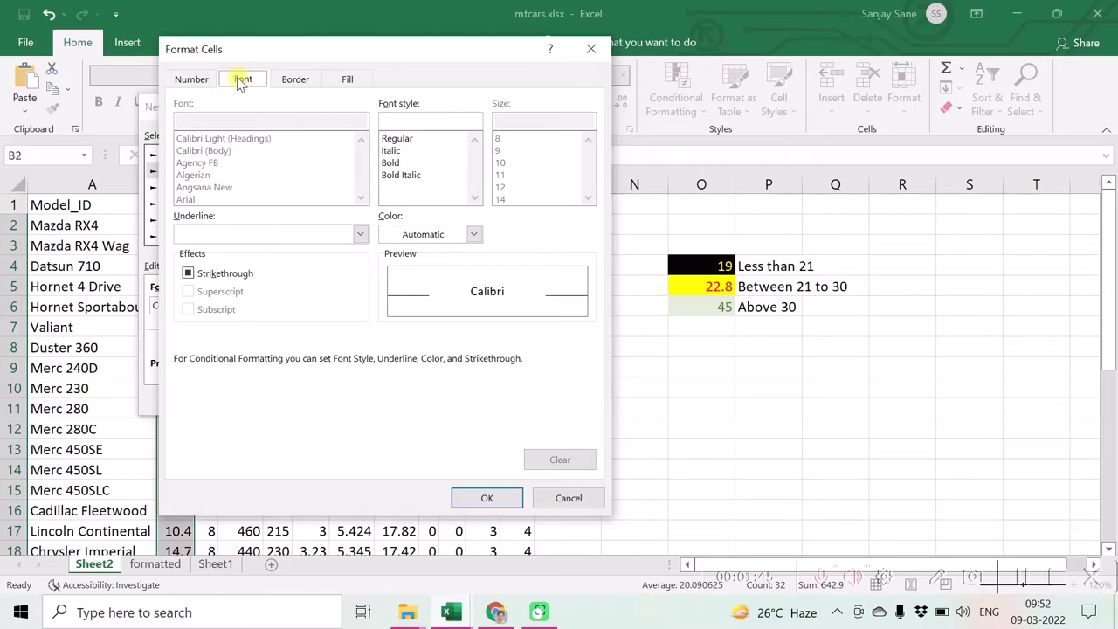
{"action": "left_click", "coordinate": [395, 236]}
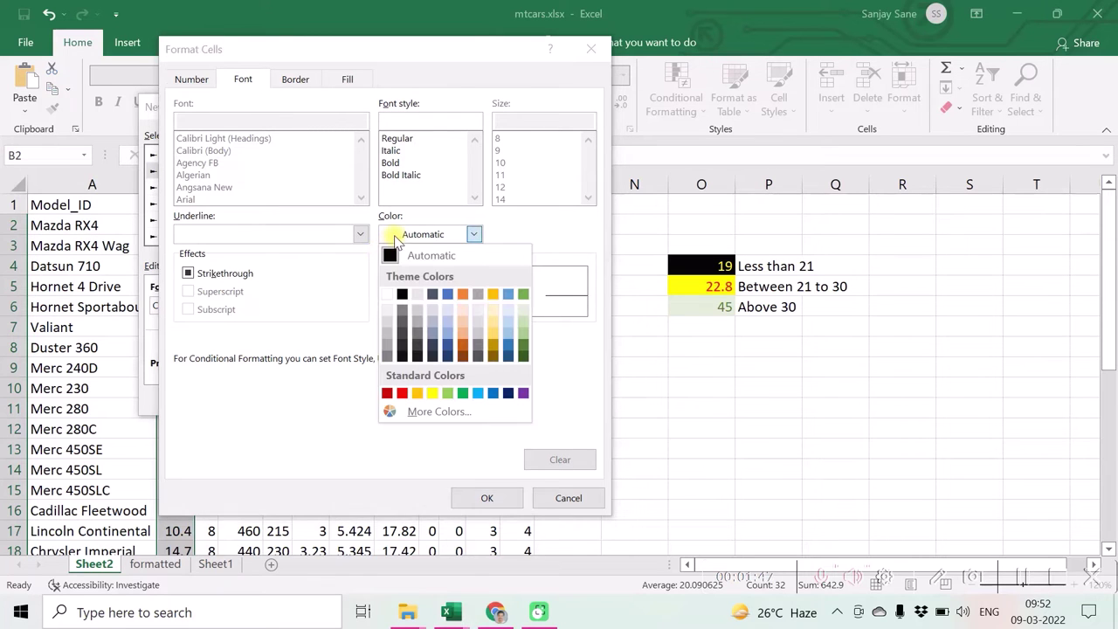
{"action": "left_click", "coordinate": [431, 393]}
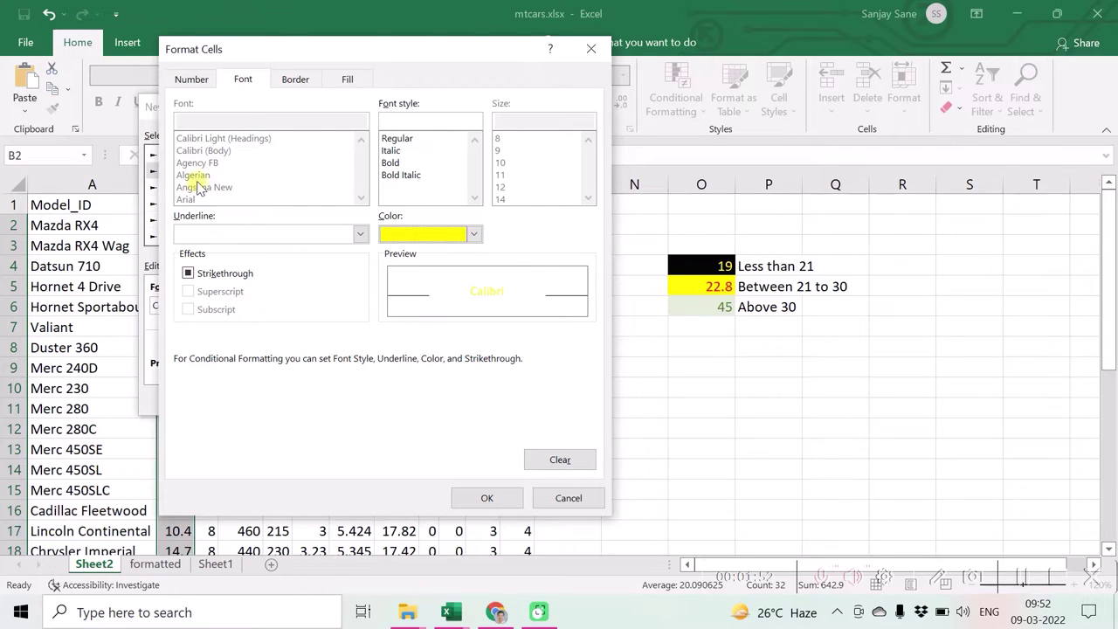
{"action": "left_click", "coordinate": [486, 498]}
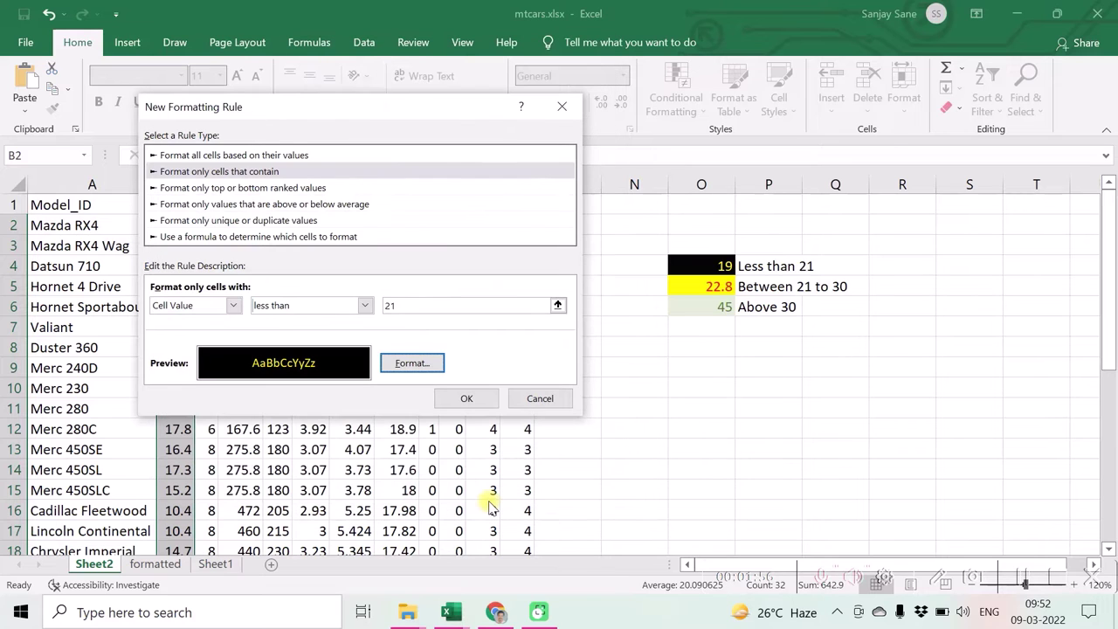
- Apply the rule and check that 18.7, 19.2, 17.3 are highlighted while 22.8 and 24.4 are not
{"action": "left_click", "coordinate": [468, 399]}
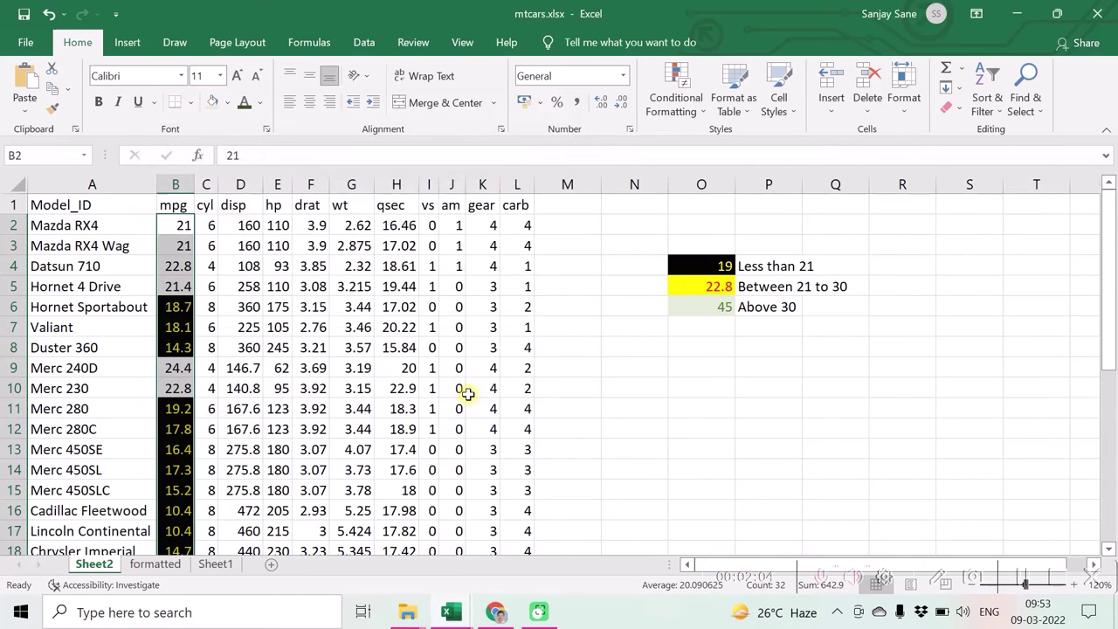
{"action": "left_click", "coordinate": [278, 367]}
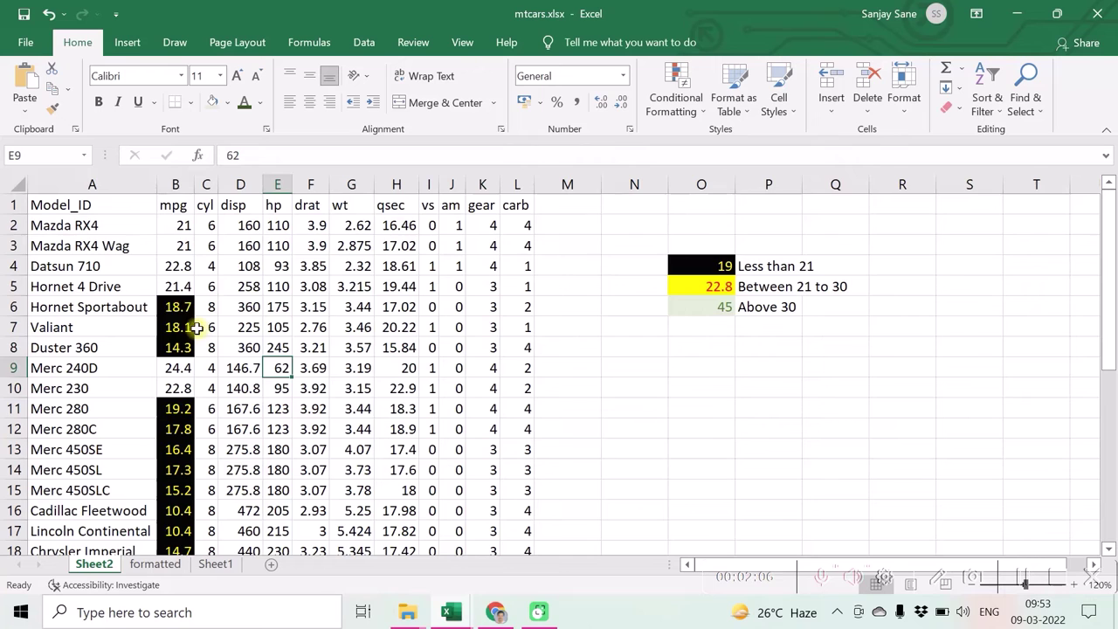
{"action": "left_click", "coordinate": [178, 306]}
{"action": "left_click", "coordinate": [180, 408]}
{"action": "left_click", "coordinate": [179, 470]}
{"action": "left_click", "coordinate": [179, 368]}
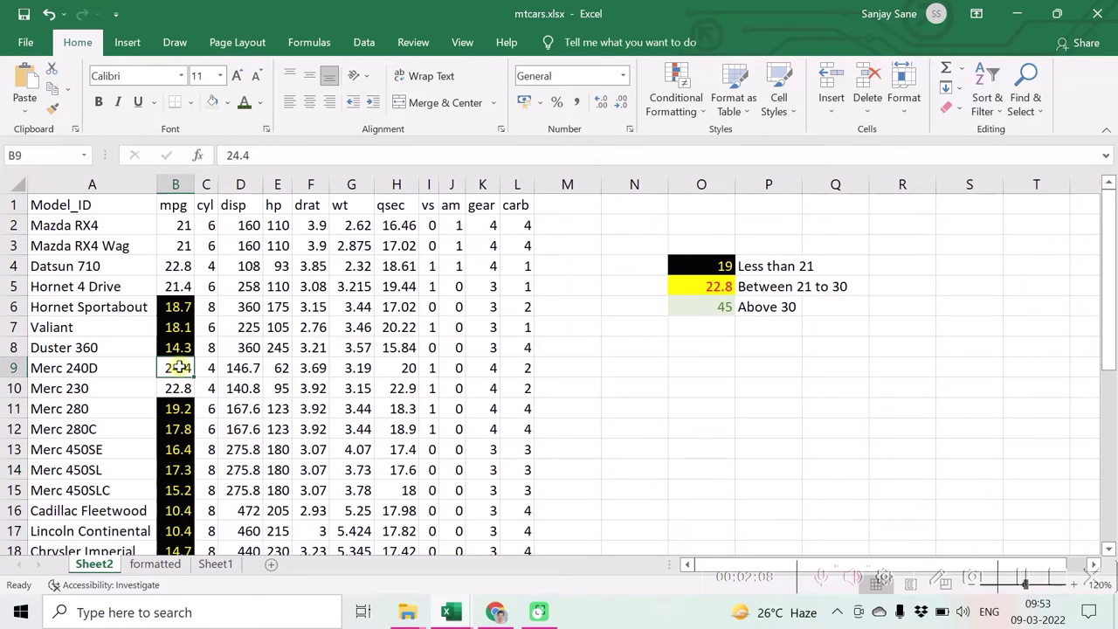
{"action": "left_click", "coordinate": [178, 267]}
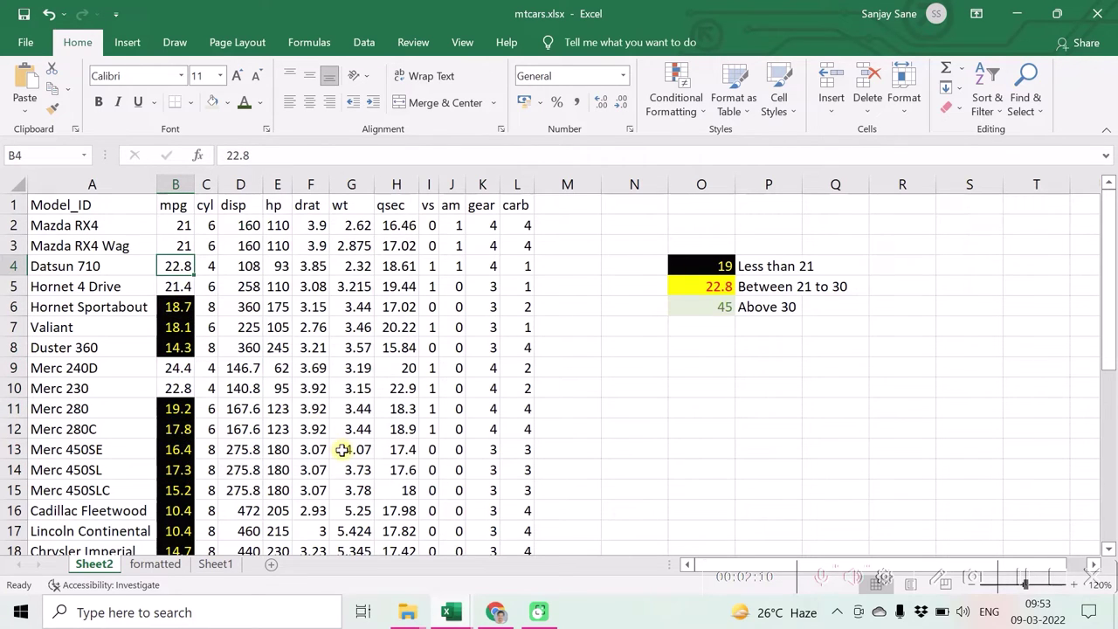
{"action": "left_click", "coordinate": [175, 384]}
{"action": "left_click", "coordinate": [178, 271]}
{"action": "left_click", "coordinate": [685, 264]}
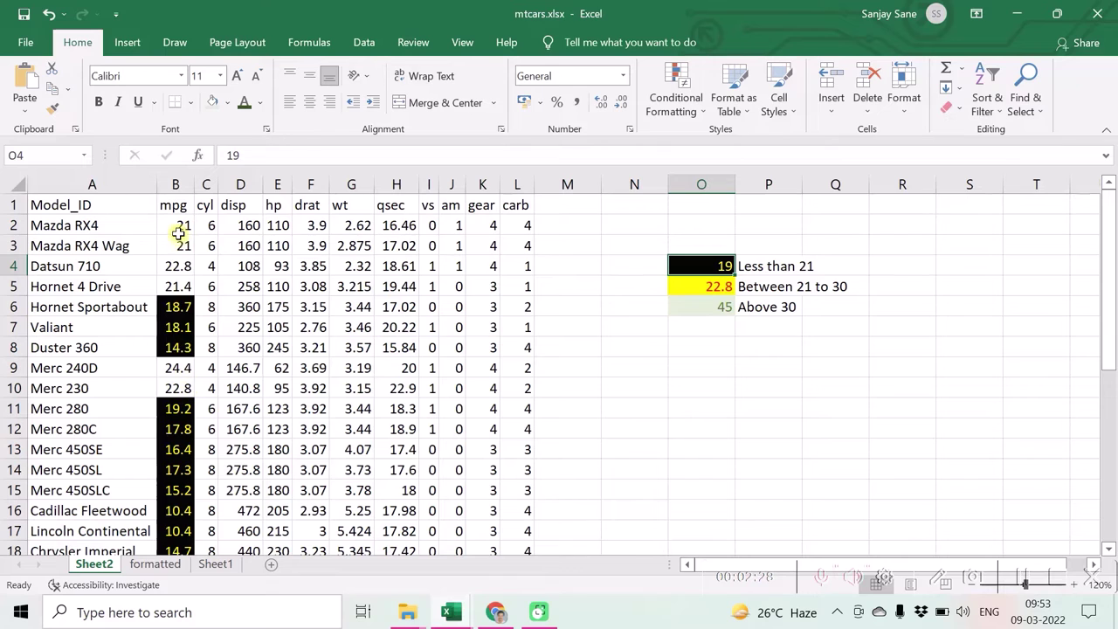
- Test the rule by entering 12 in B4, then undo to restore 22.8
{"action": "left_click", "coordinate": [181, 264]}
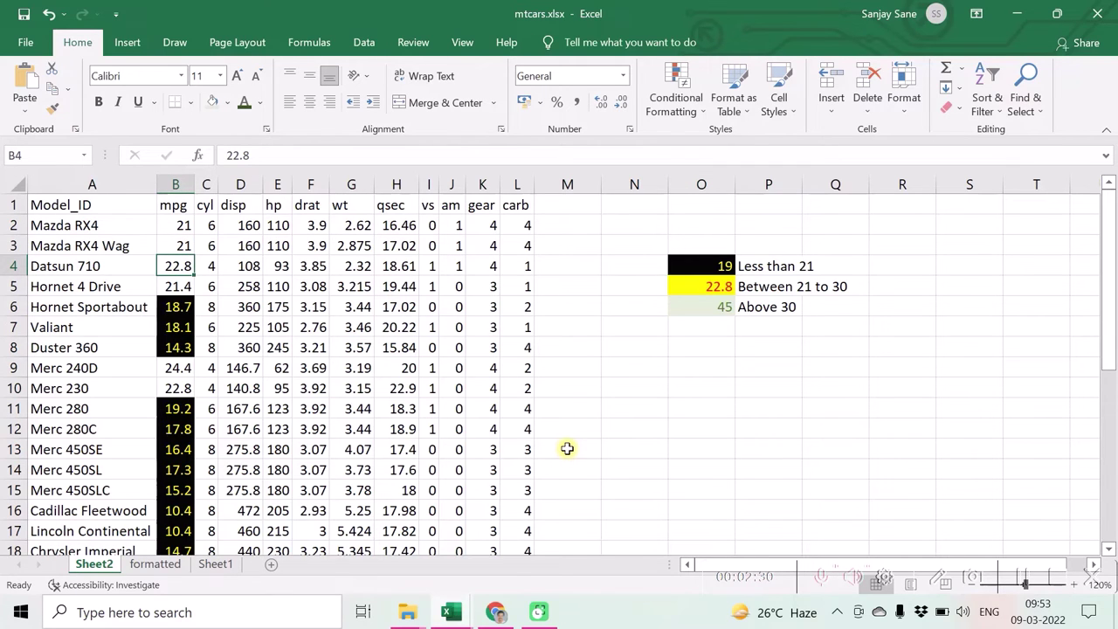
{"action": "type", "text": "12"}
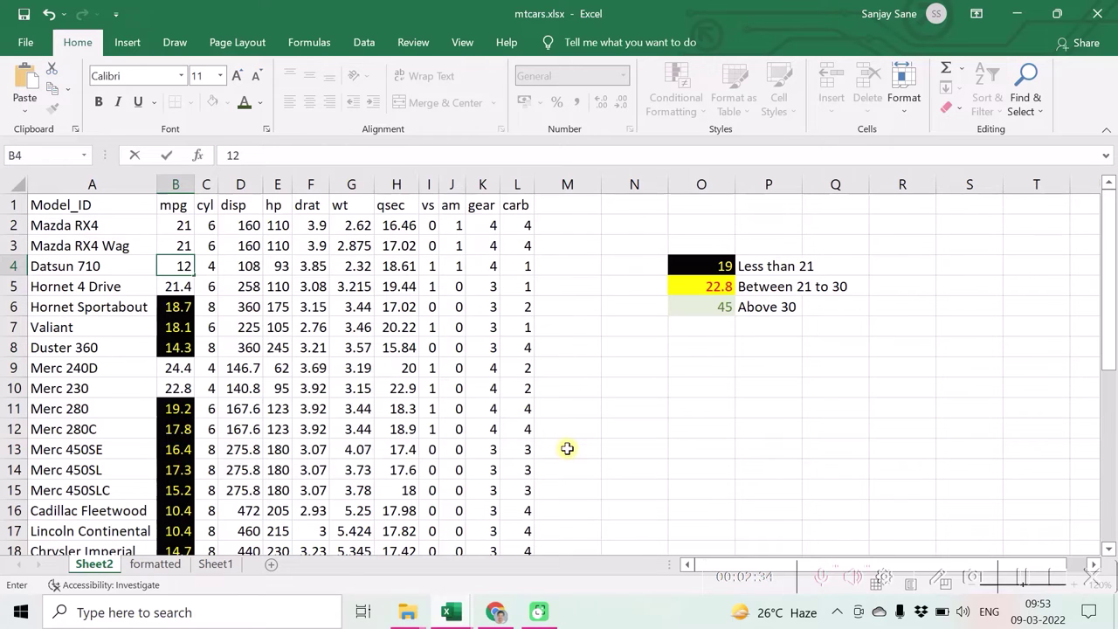
{"action": "key", "text": "Return"}
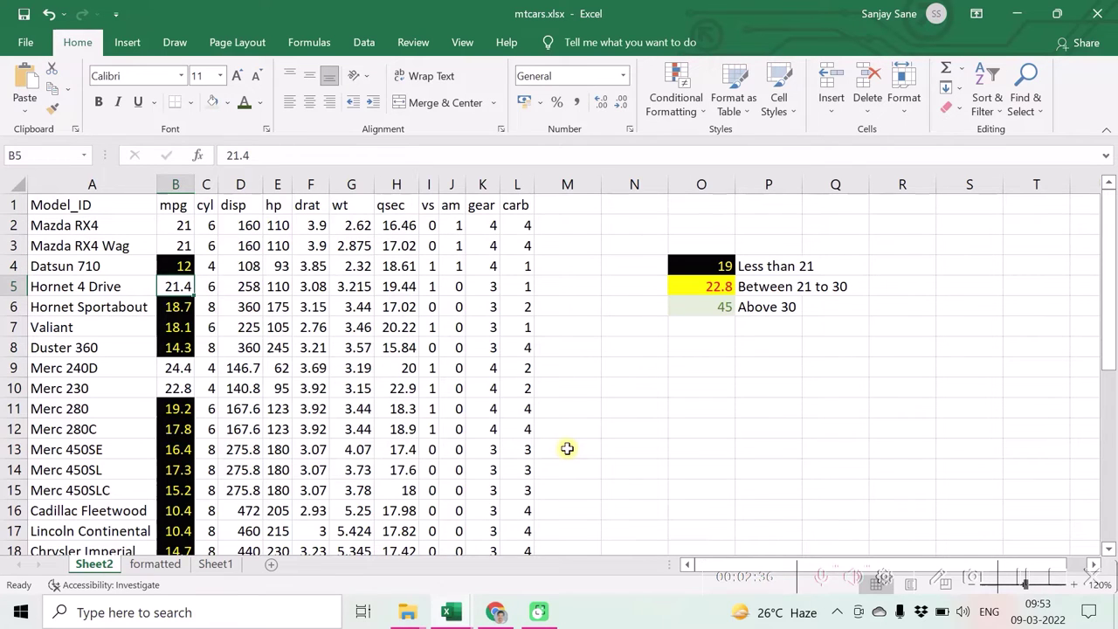
{"action": "key", "text": "ctrl+z"}
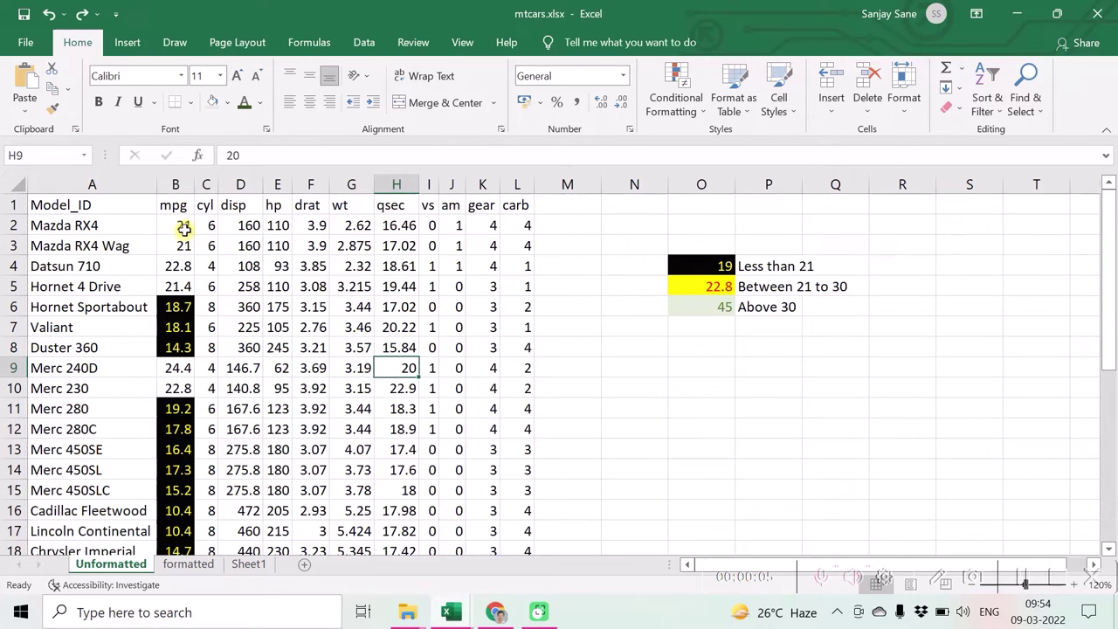
- Select B2:B33 and open Manage Rules to view the Cell Value < 21 rule
{"action": "left_click_drag", "start_coordinate": [181, 225], "coordinate": [169, 527]}
{"action": "scroll", "coordinate": [499, 270], "scroll_direction": "up", "scroll_amount": 5}
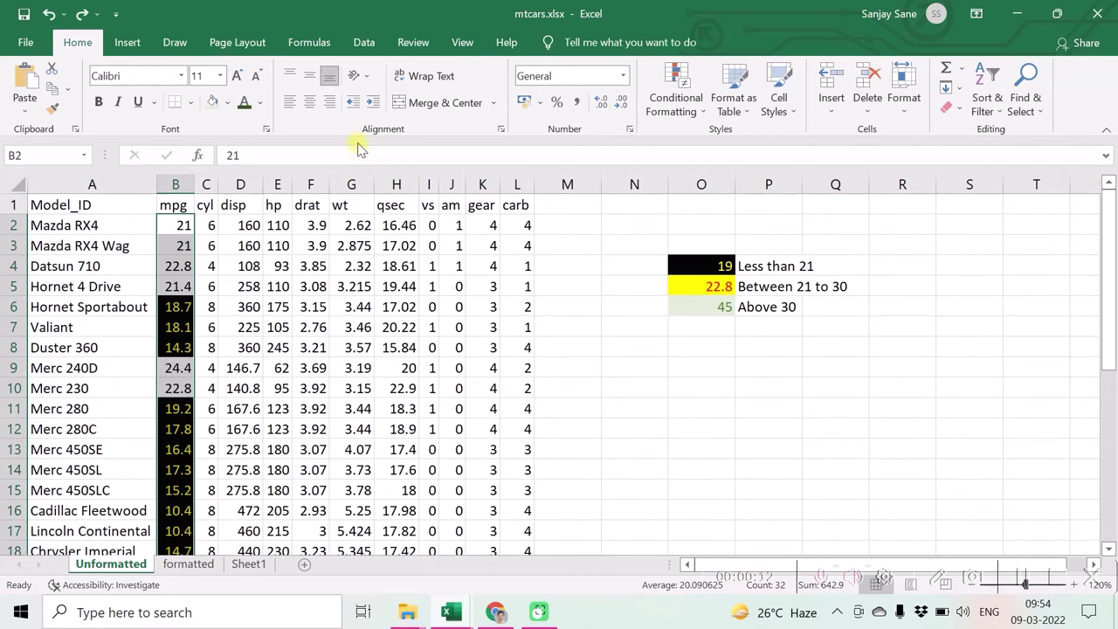
{"action": "left_click", "coordinate": [671, 105]}
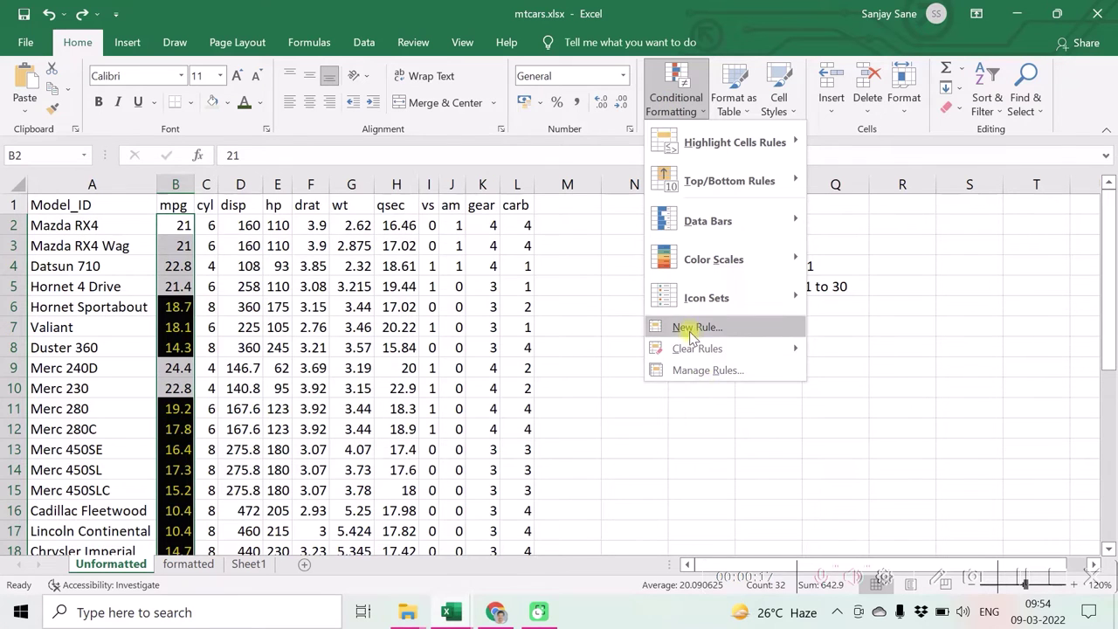
{"action": "left_click", "coordinate": [702, 371]}
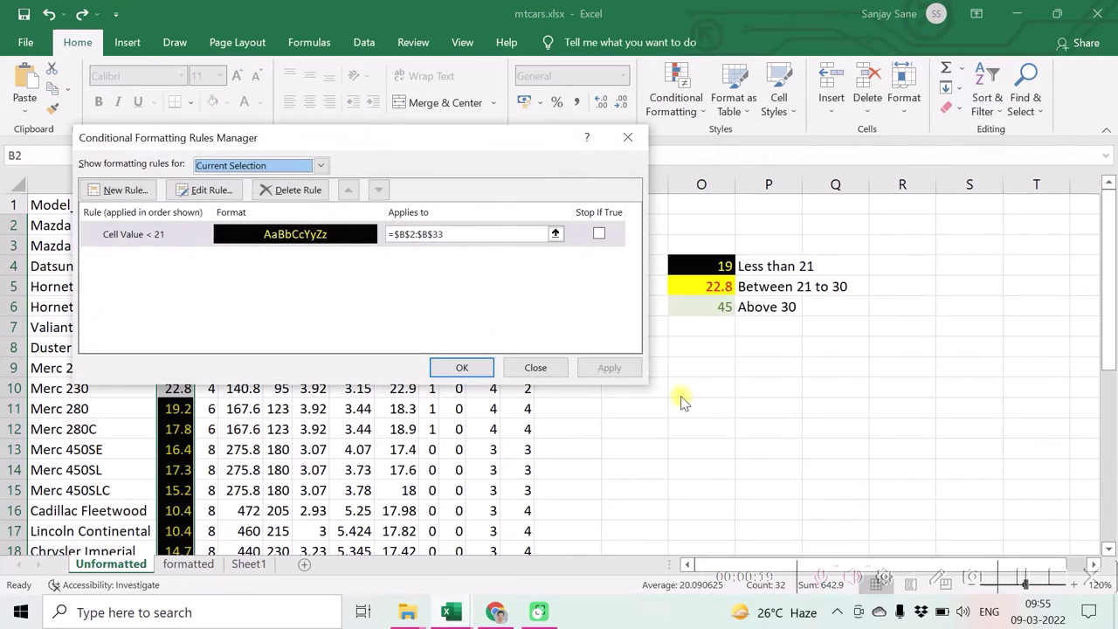
{"action": "left_click_drag", "start_coordinate": [370, 136], "coordinate": [590, 341]}
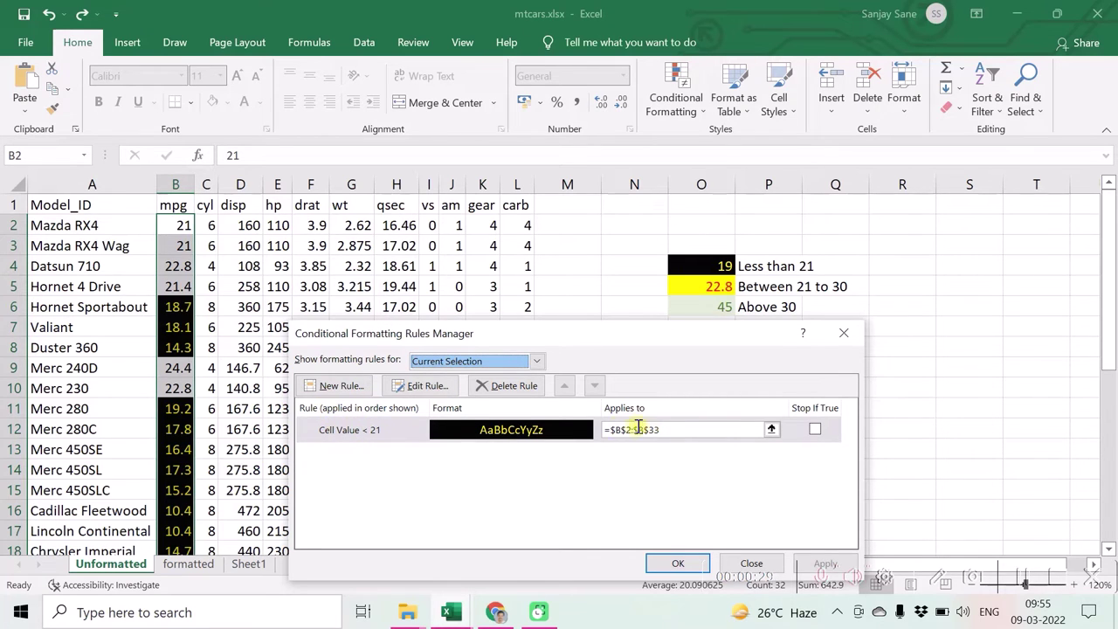
{"action": "left_click", "coordinate": [1024, 582]}
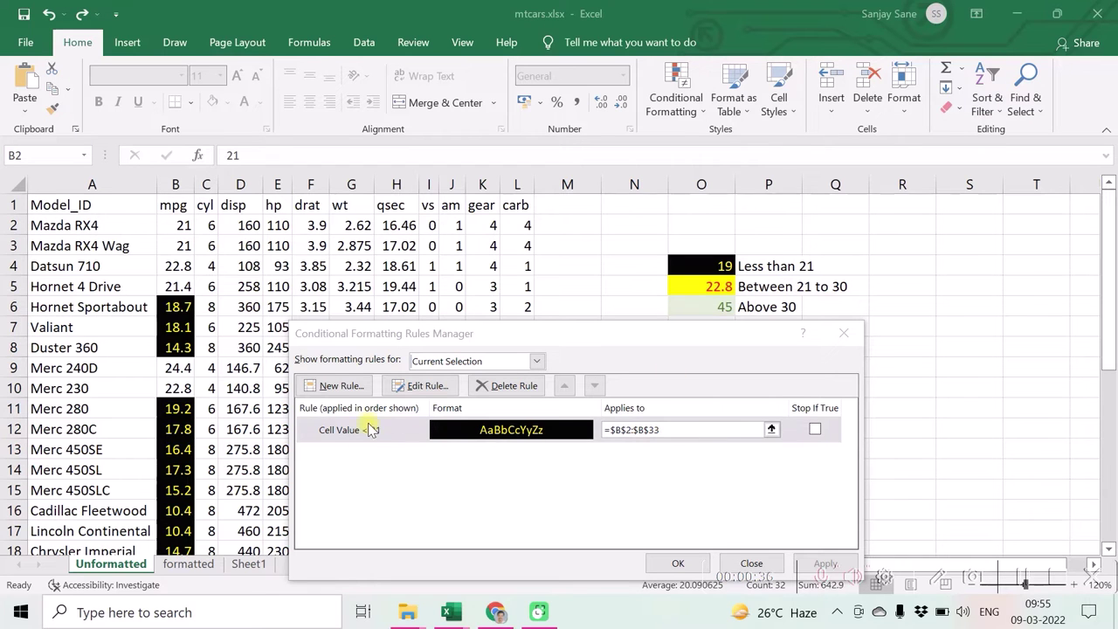
- Create a 'Format only cells that contain' rule for Cell Value between 21 and 30
{"action": "left_click", "coordinate": [339, 387]}
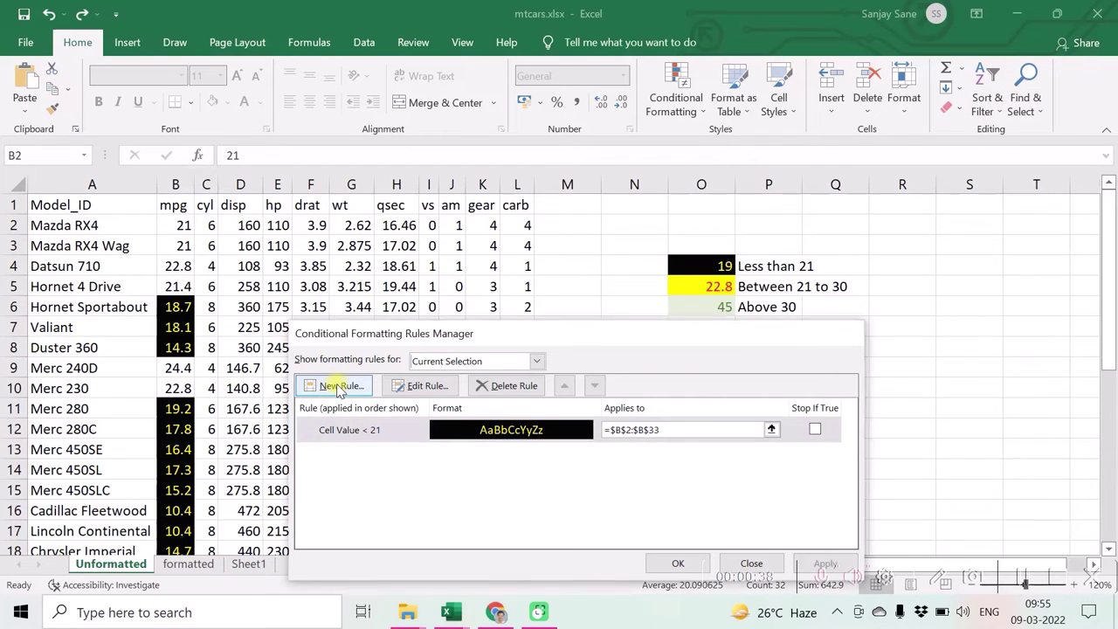
{"action": "left_click_drag", "start_coordinate": [536, 258], "coordinate": [417, 132]}
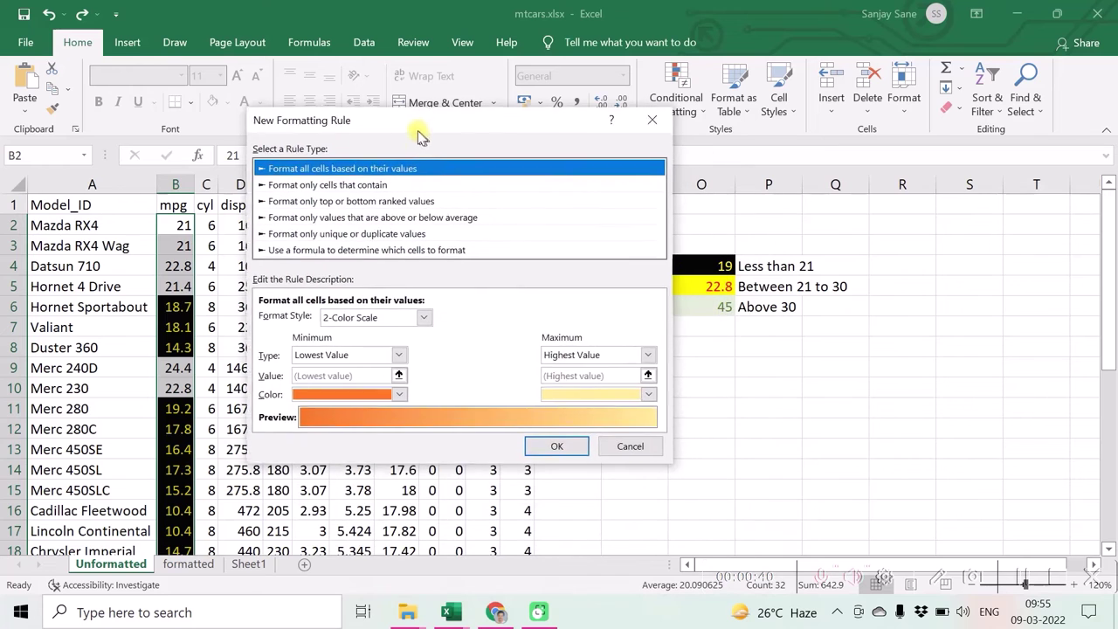
{"action": "left_click", "coordinate": [326, 186]}
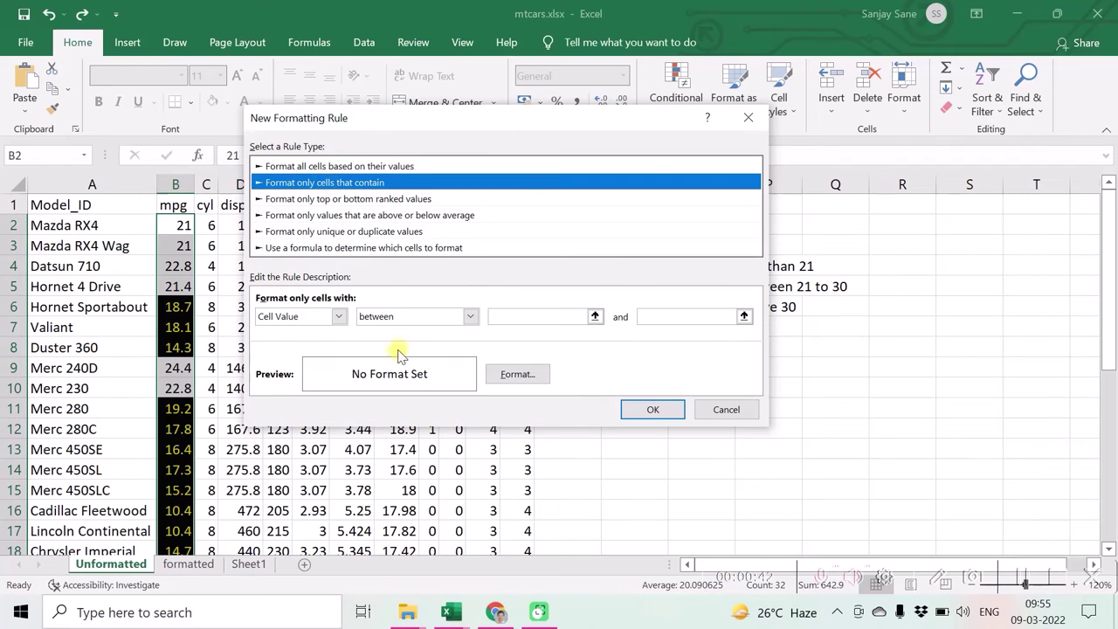
{"action": "left_click_drag", "start_coordinate": [476, 125], "coordinate": [387, 109]}
{"action": "left_click", "coordinate": [413, 300]}
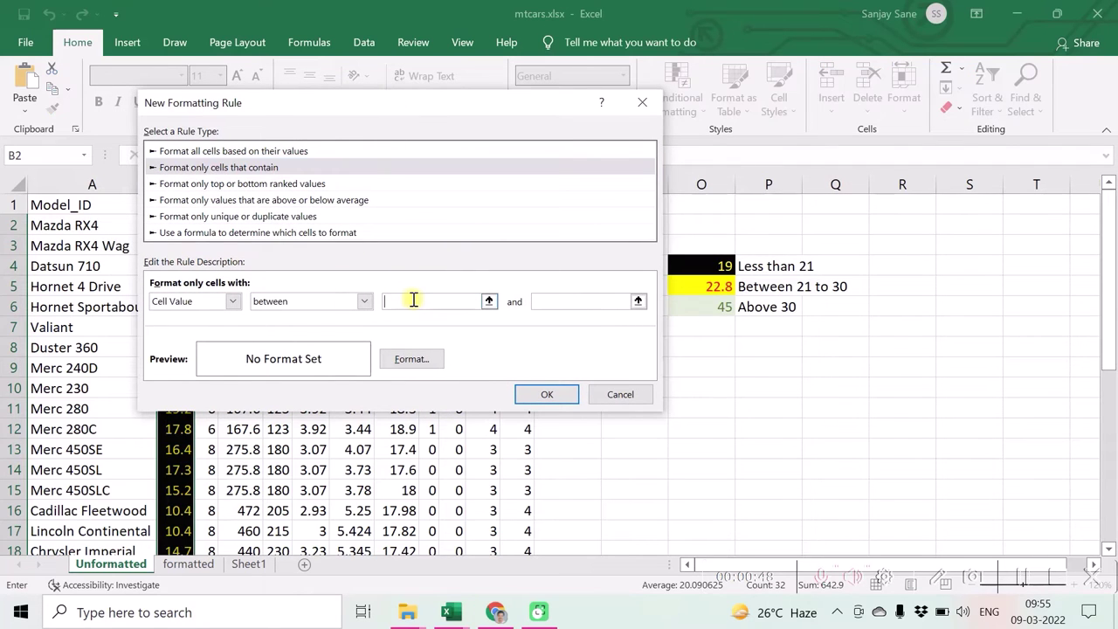
{"action": "type", "text": "21"}
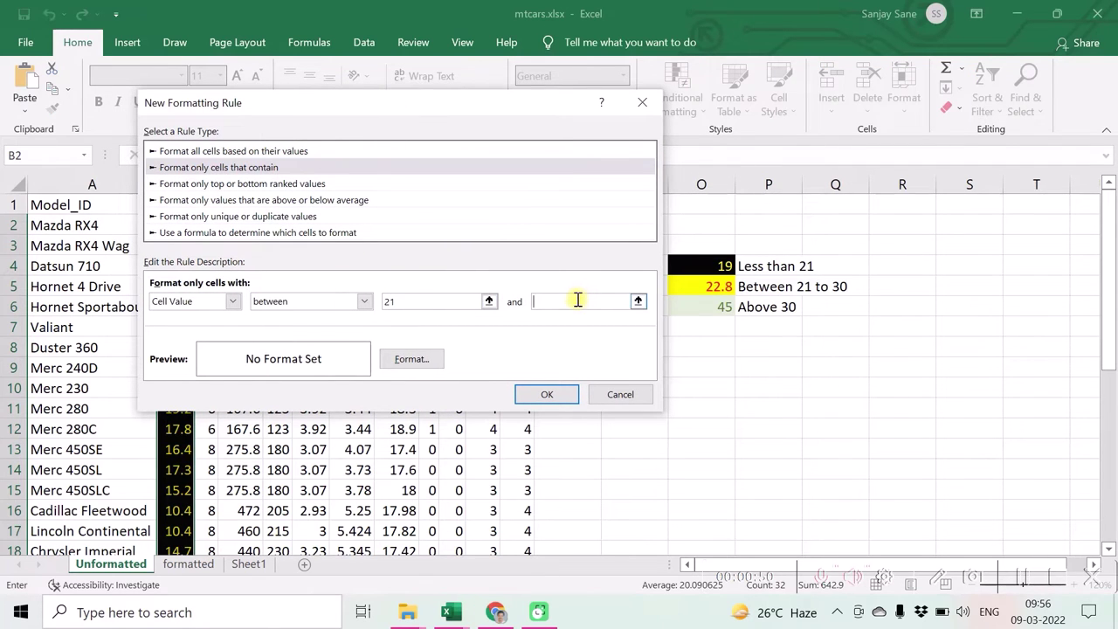
- Format the between-21-and-30 rule with a yellow fill and red text, and save it
{"action": "left_click", "coordinate": [410, 359]}
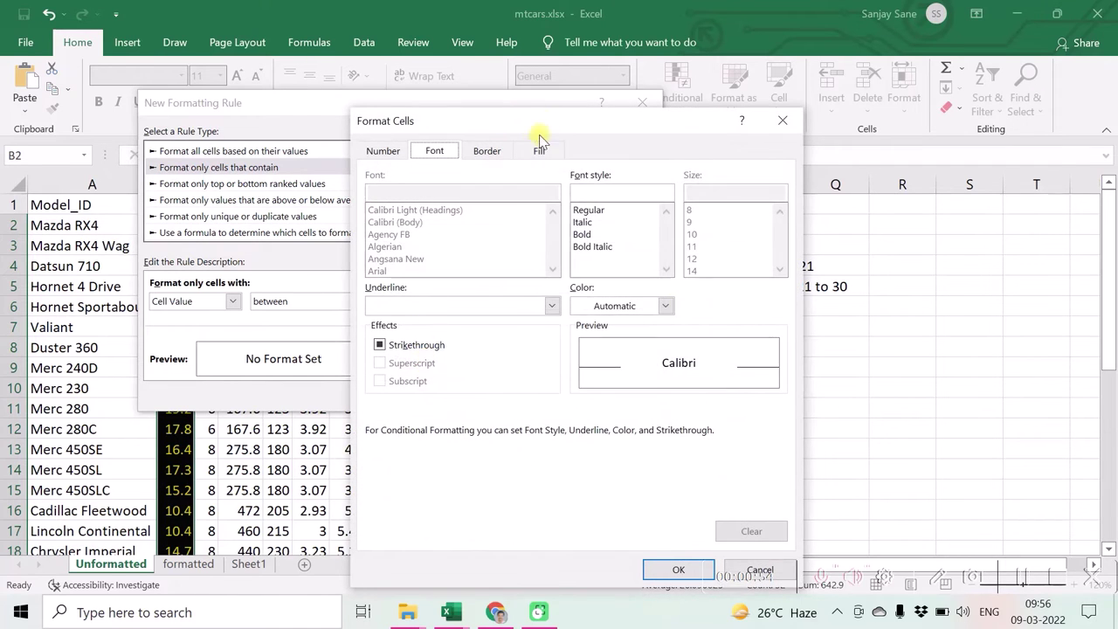
{"action": "left_click", "coordinate": [538, 151]}
{"action": "left_click", "coordinate": [428, 313]}
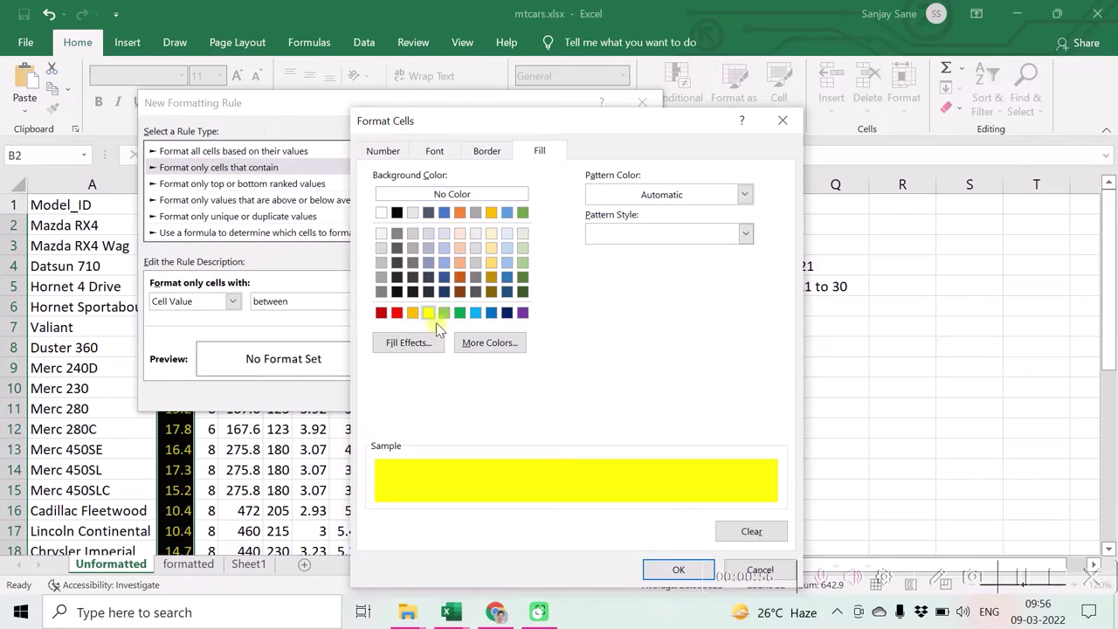
{"action": "left_click", "coordinate": [434, 151]}
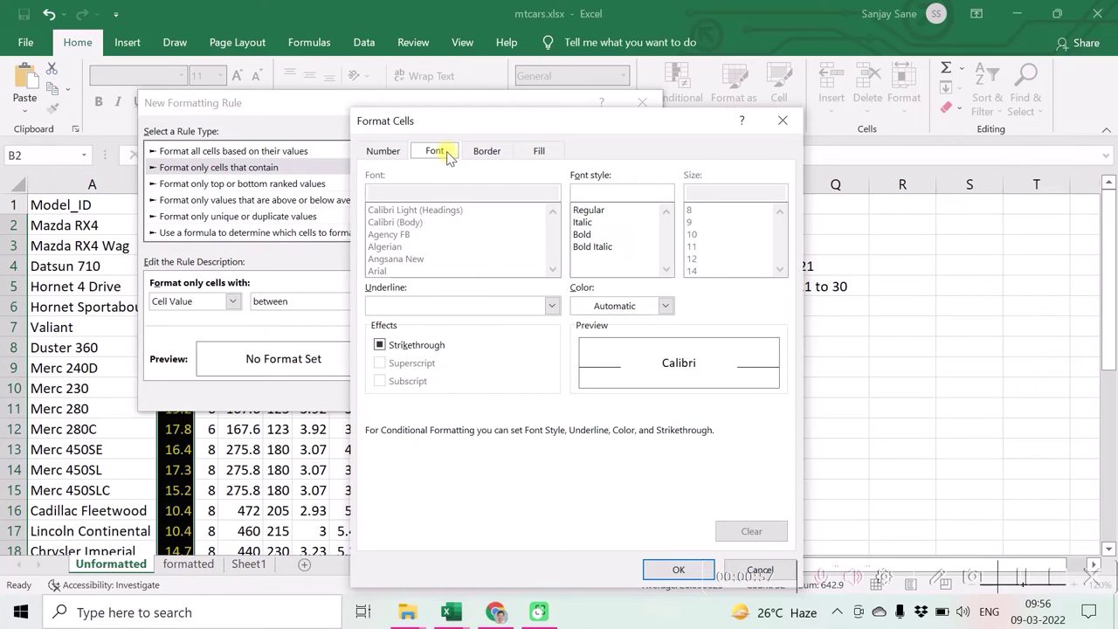
{"action": "left_click", "coordinate": [616, 305]}
{"action": "left_click", "coordinate": [593, 464]}
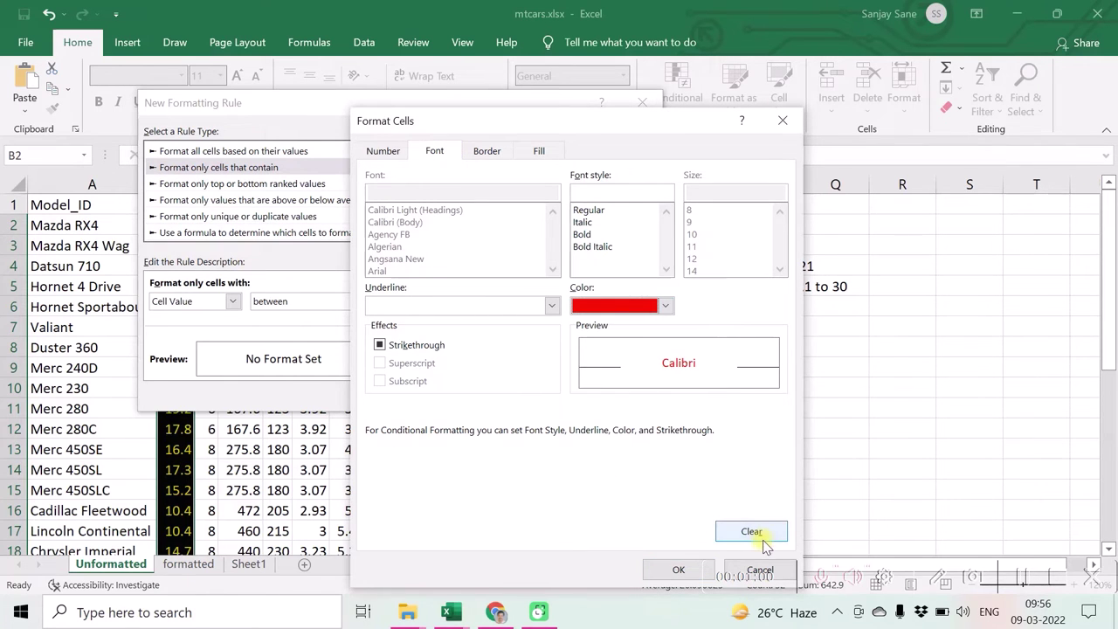
{"action": "left_click", "coordinate": [678, 570]}
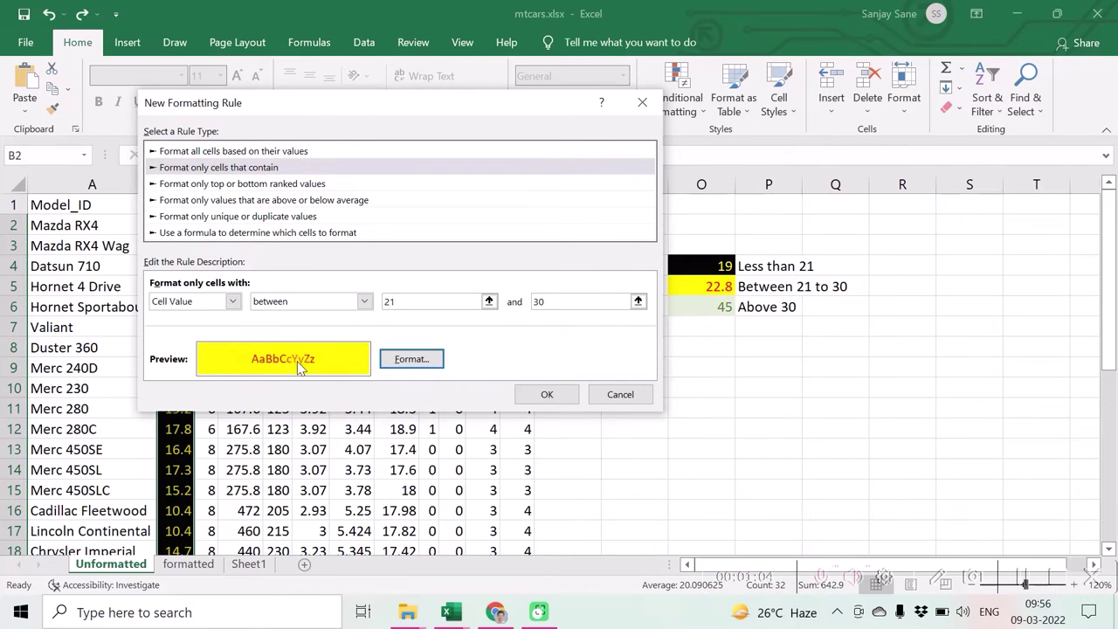
{"action": "left_click", "coordinate": [546, 396]}
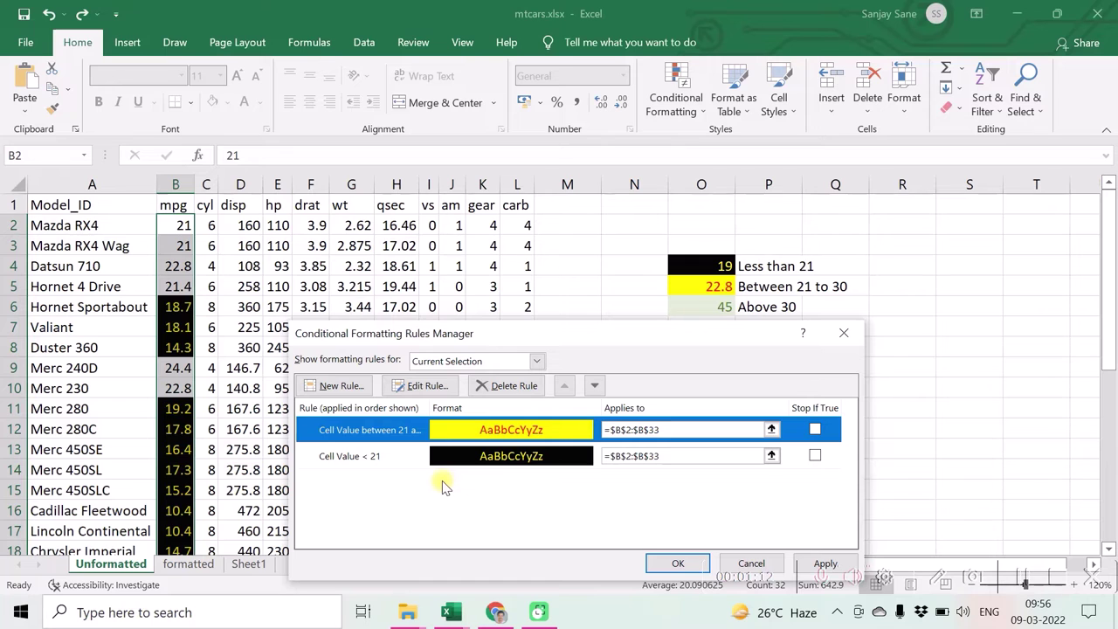
- Create a third 'Format only cells that contain' rule for Cell Value greater than 30
{"action": "left_click", "coordinate": [328, 389]}
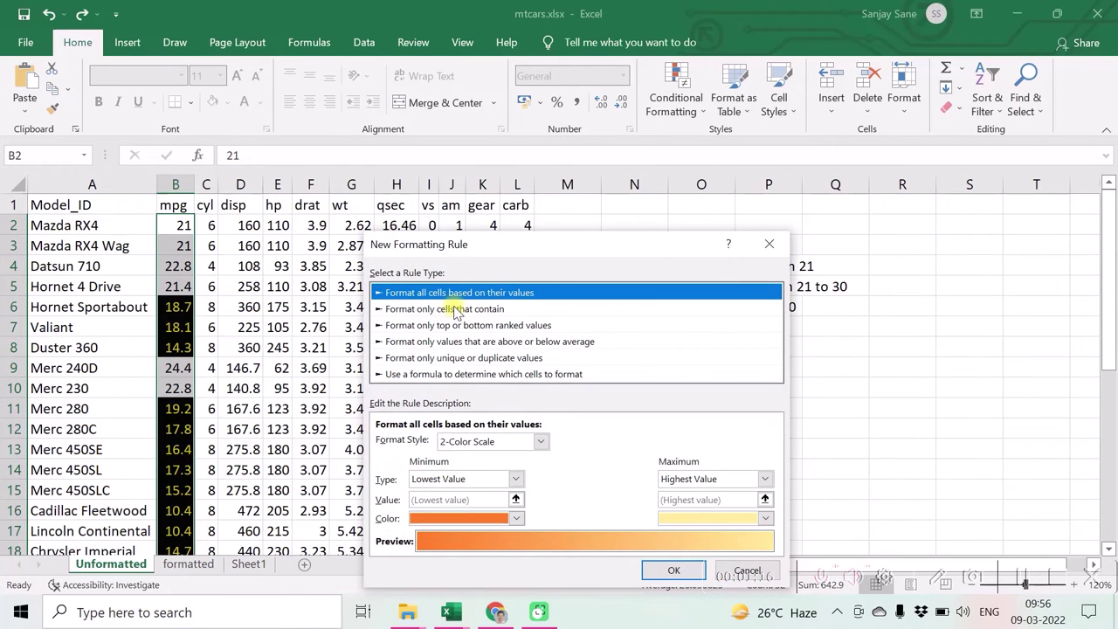
{"action": "left_click", "coordinate": [455, 310]}
{"action": "left_click_drag", "start_coordinate": [583, 249], "coordinate": [355, 147]}
{"action": "left_click", "coordinate": [363, 340]}
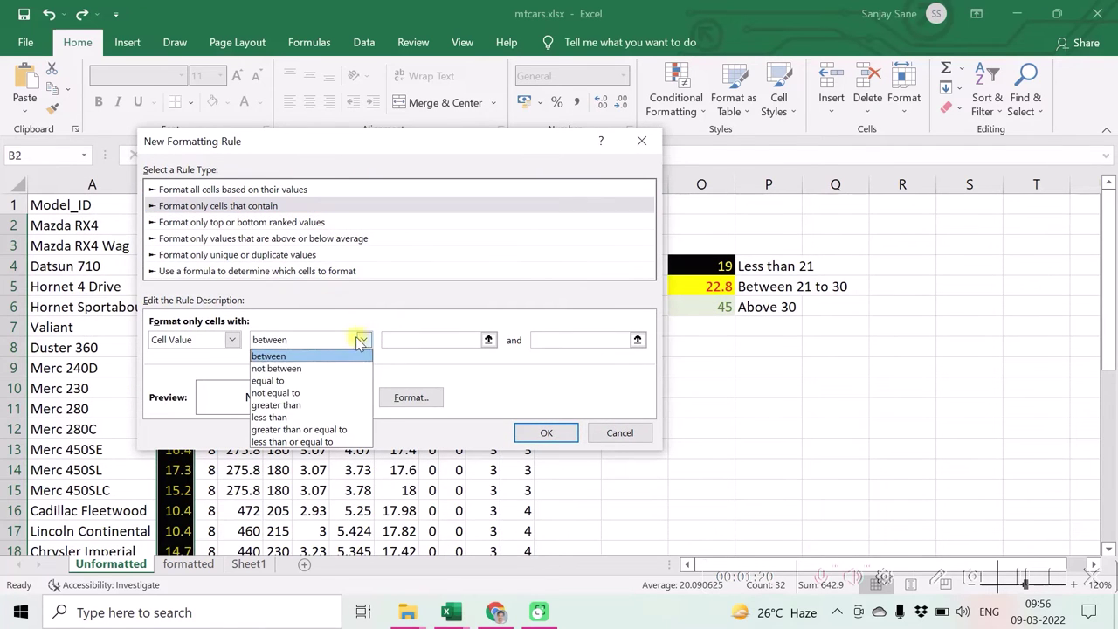
{"action": "left_click", "coordinate": [276, 404]}
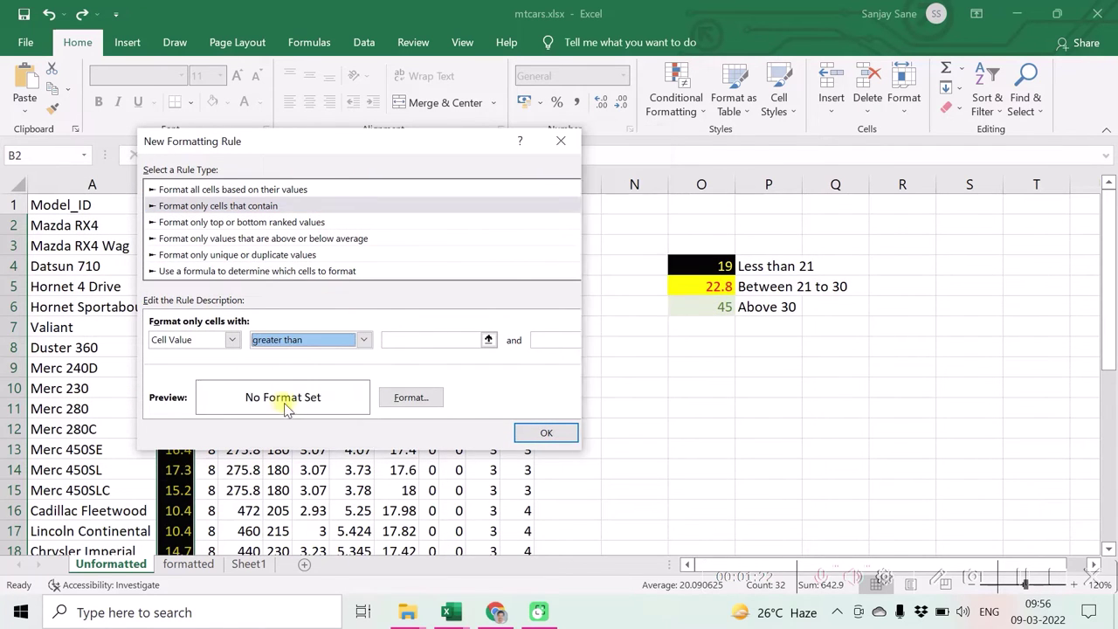
{"action": "left_click", "coordinate": [406, 338]}
{"action": "type", "text": "30"}
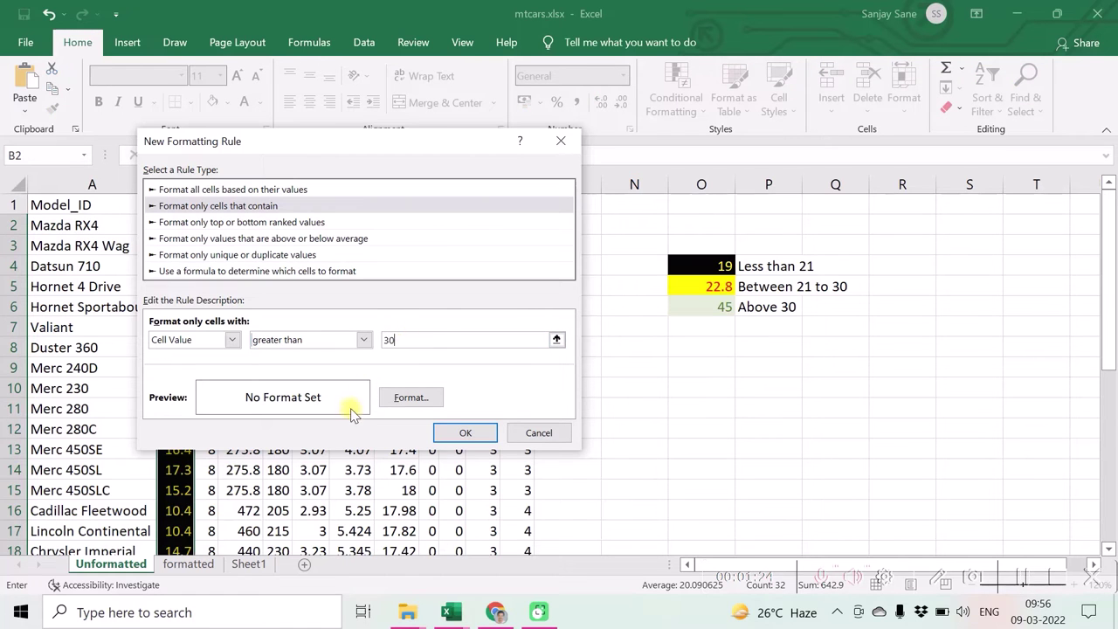
- Format the greater-than-30 rule with a light green fill and green text
{"action": "left_click", "coordinate": [427, 397]}
{"action": "left_click", "coordinate": [539, 152]}
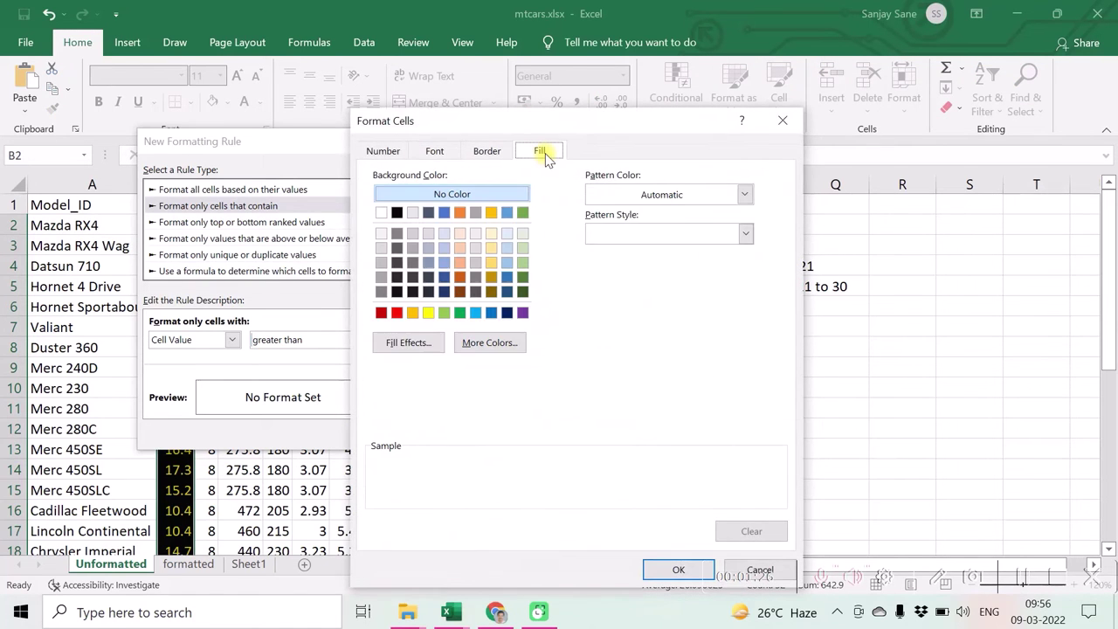
{"action": "left_click", "coordinate": [522, 233]}
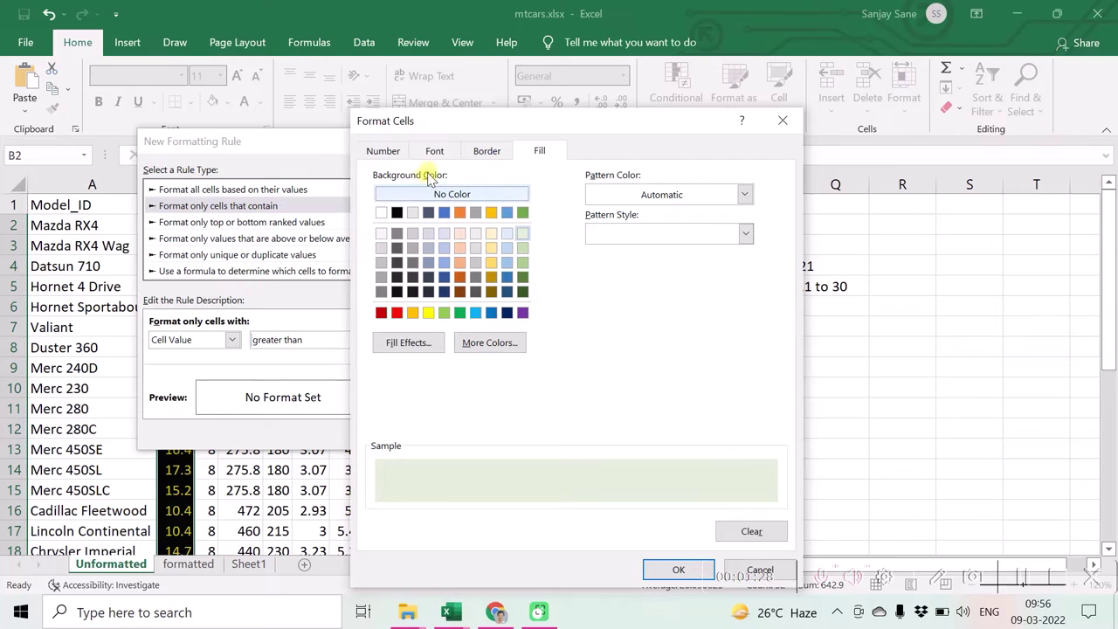
{"action": "left_click", "coordinate": [436, 152]}
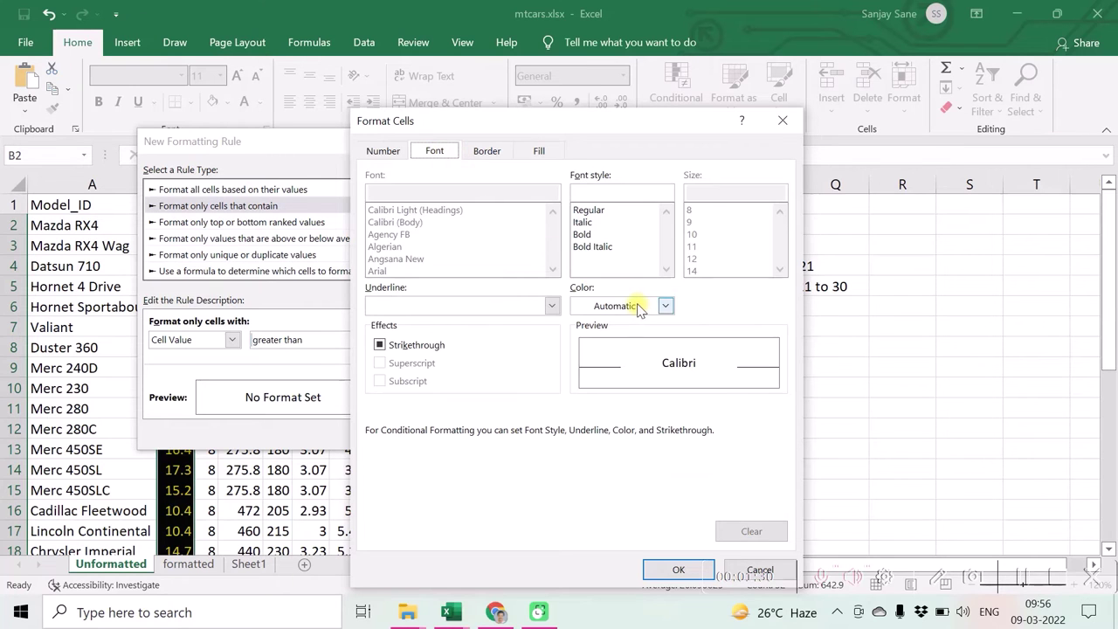
{"action": "left_click", "coordinate": [646, 305]}
{"action": "left_click", "coordinate": [716, 426]}
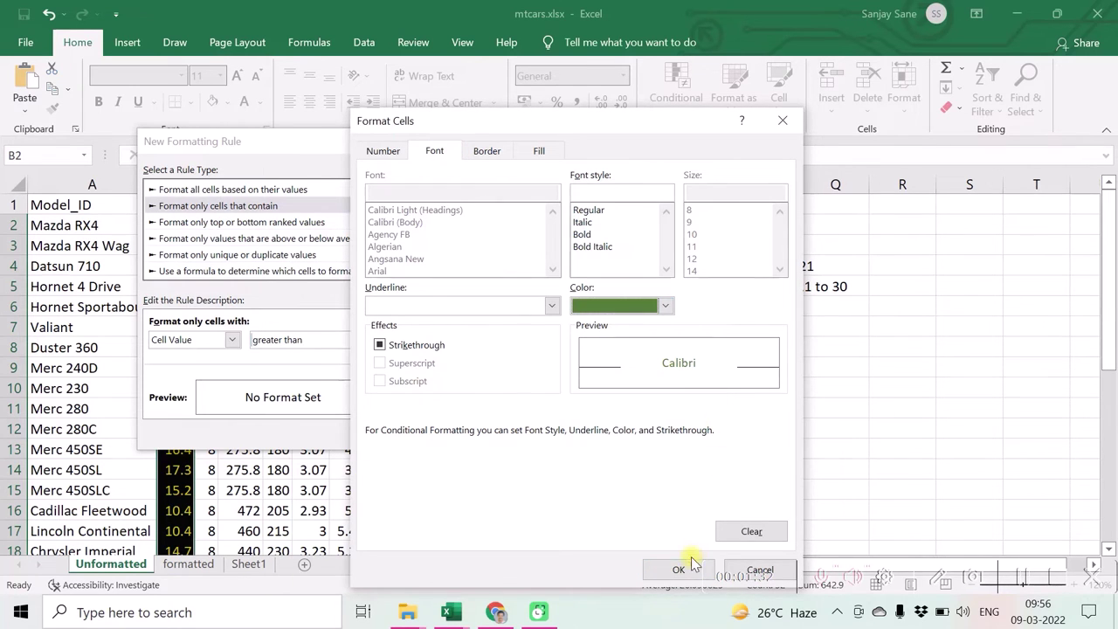
{"action": "left_click", "coordinate": [679, 570]}
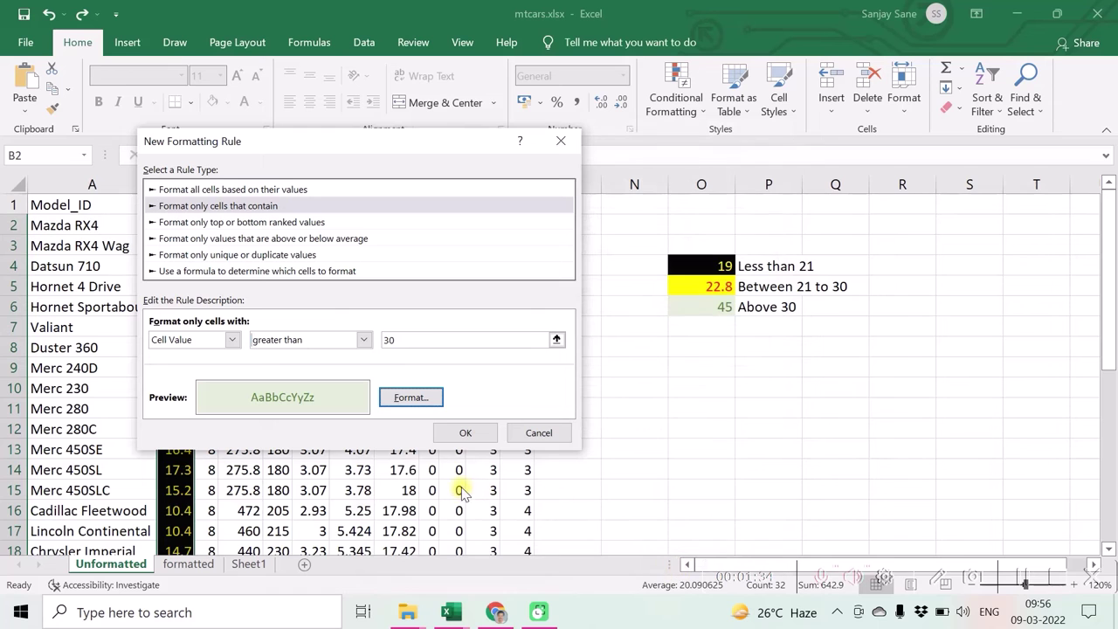
- Save the greater-than-30 rule and apply all three value-range rules to the mpg column
{"action": "left_click", "coordinate": [460, 432]}
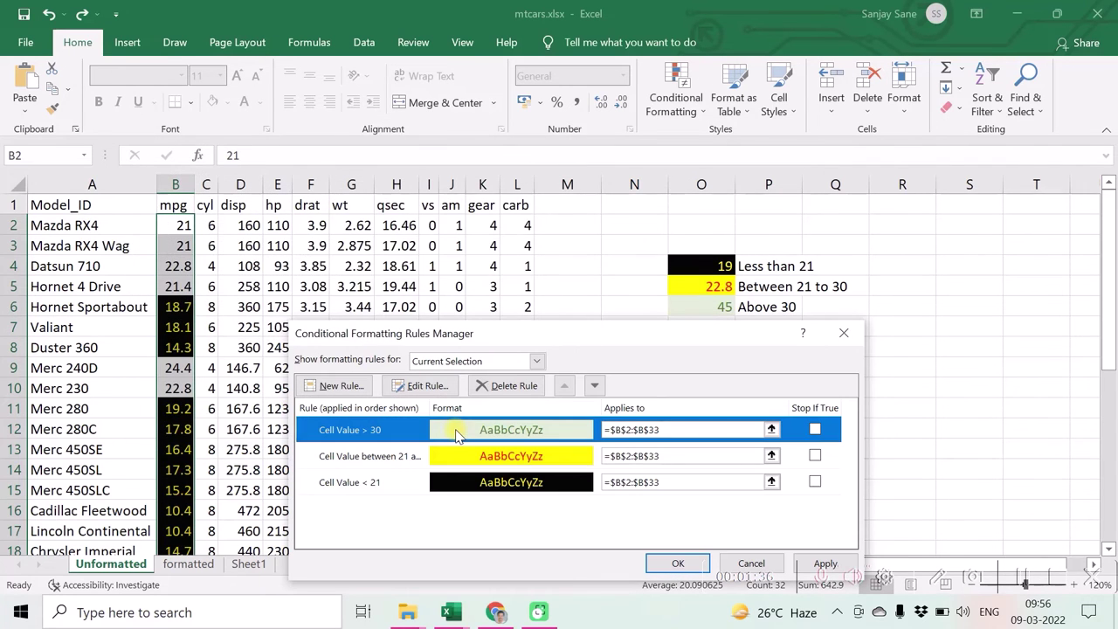
{"action": "left_click_drag", "start_coordinate": [631, 332], "coordinate": [600, 149]}
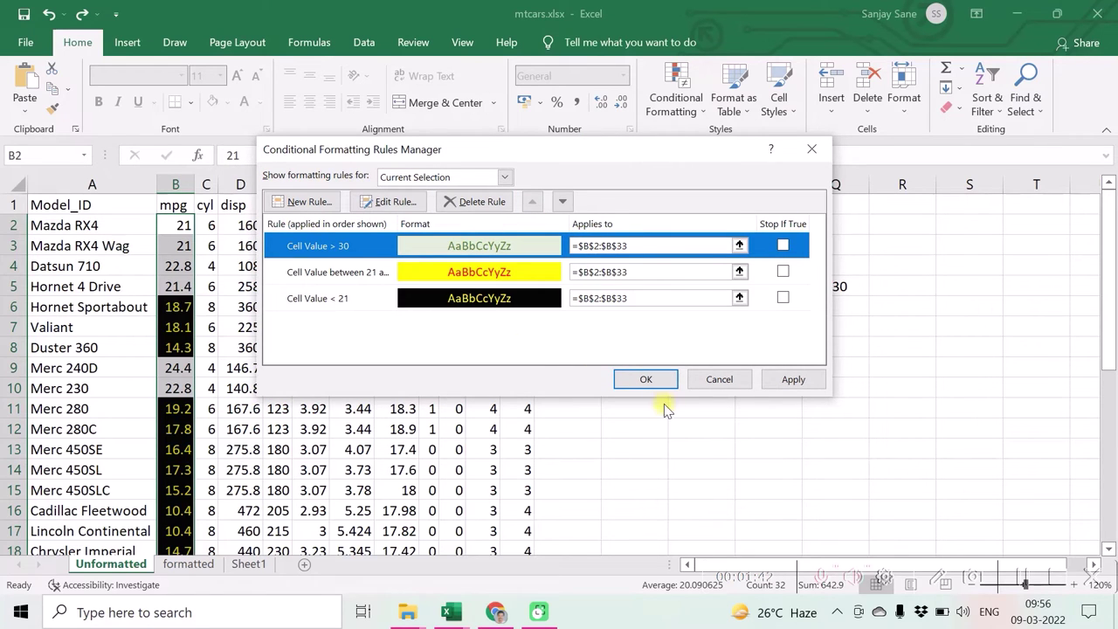
{"action": "left_click", "coordinate": [646, 380]}
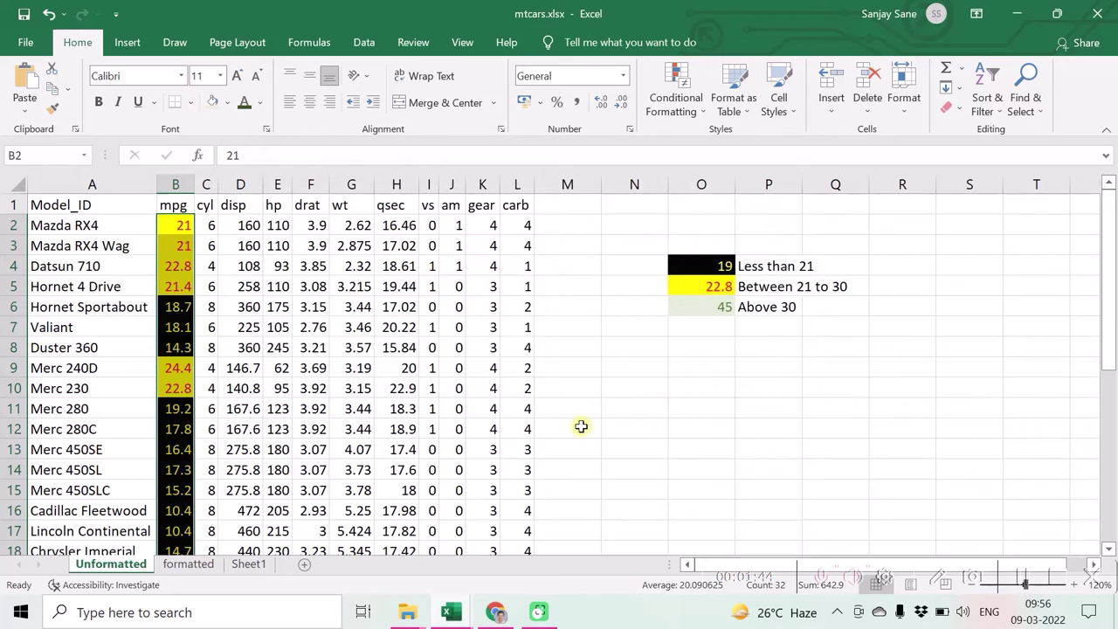
- Check formatted mpg values such as 16.4, black-filled 14.3 and yellow-filled 22.8
{"action": "left_click", "coordinate": [236, 388]}
{"action": "left_click", "coordinate": [179, 408]}
{"action": "left_click", "coordinate": [179, 447]}
{"action": "left_click", "coordinate": [182, 347]}
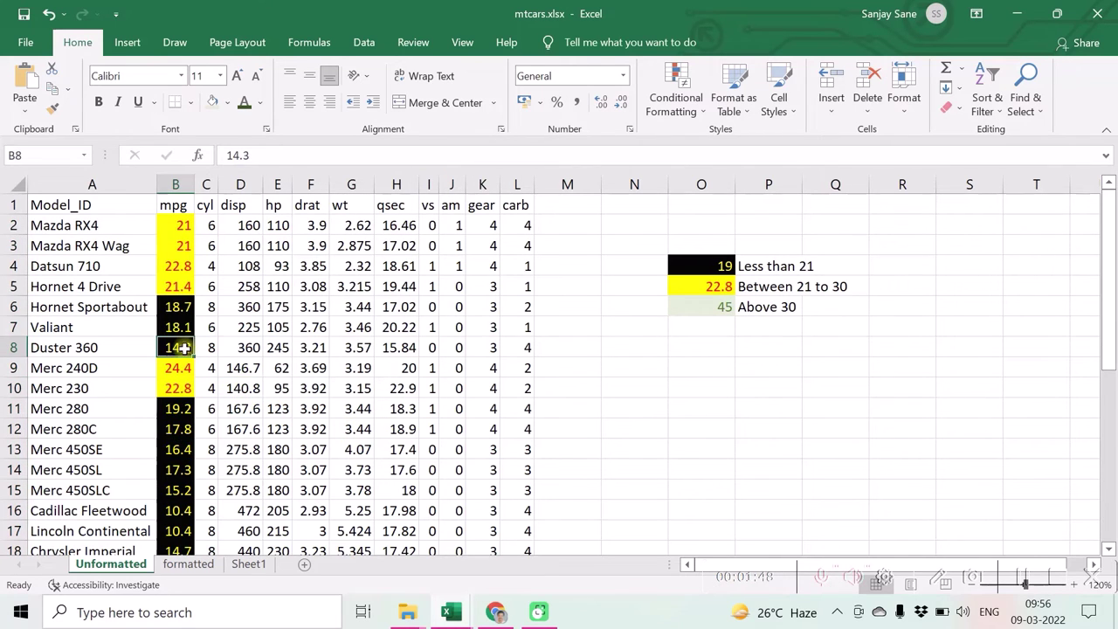
{"action": "left_click", "coordinate": [186, 387]}
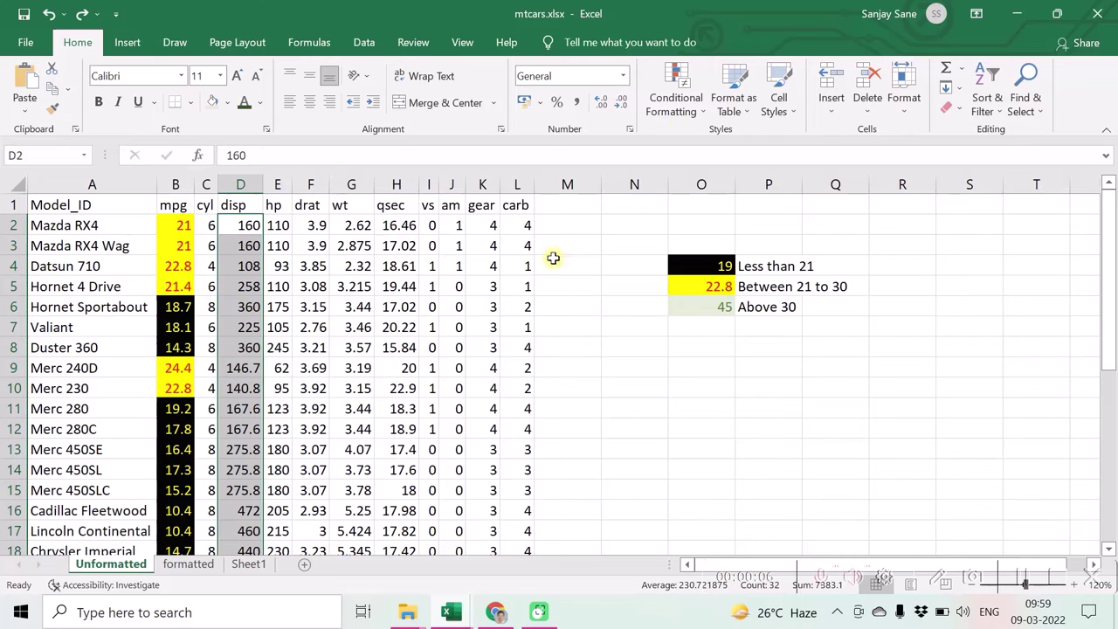
- Give the disp values D2:D33 solid-fill blue data bars, then deselect to view them
{"action": "left_click", "coordinate": [679, 96]}
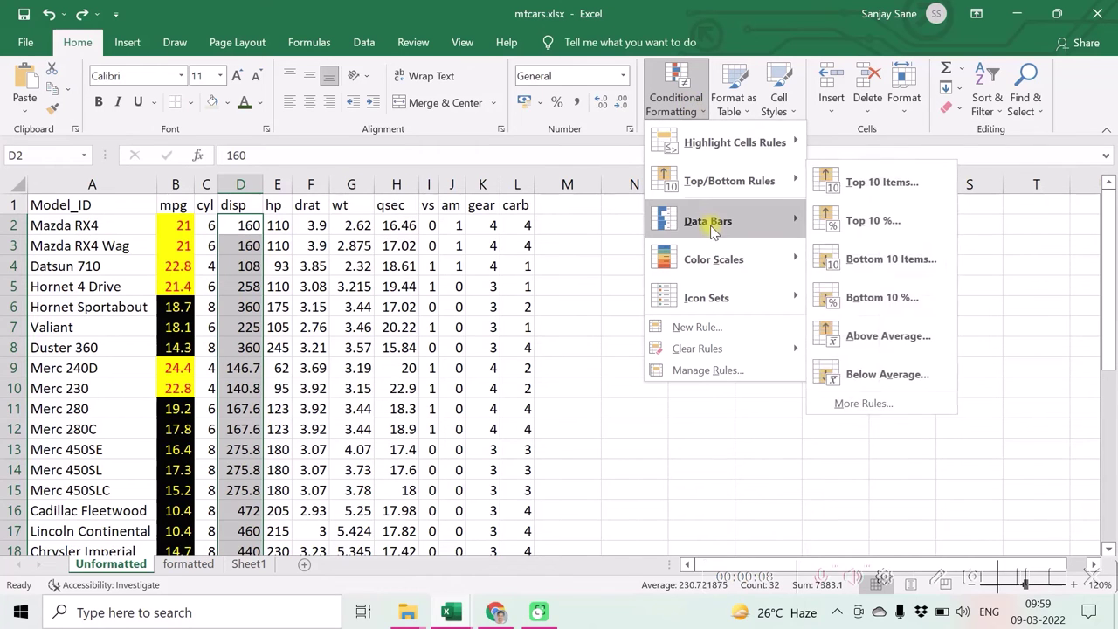
{"action": "mouse_move", "coordinate": [712, 228]}
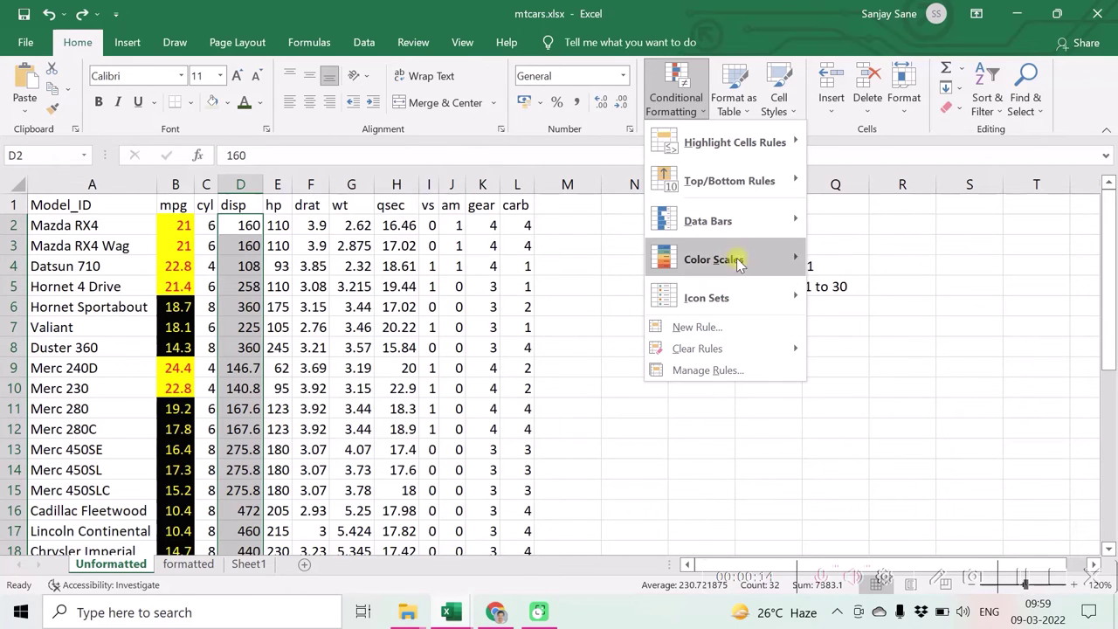
{"action": "mouse_move", "coordinate": [745, 221]}
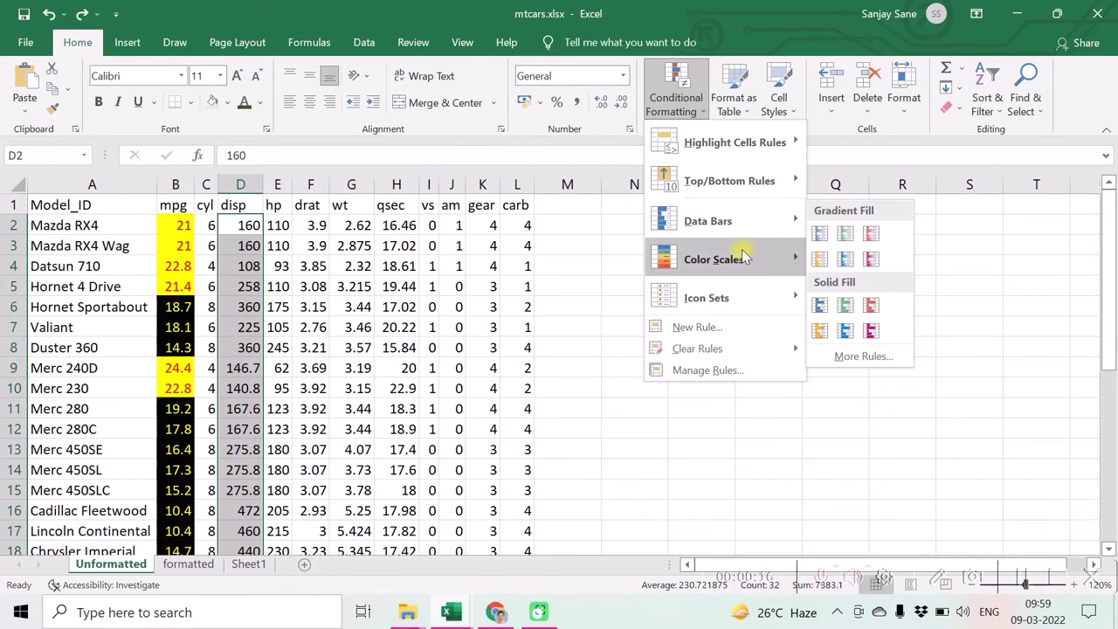
{"action": "mouse_move", "coordinate": [742, 261]}
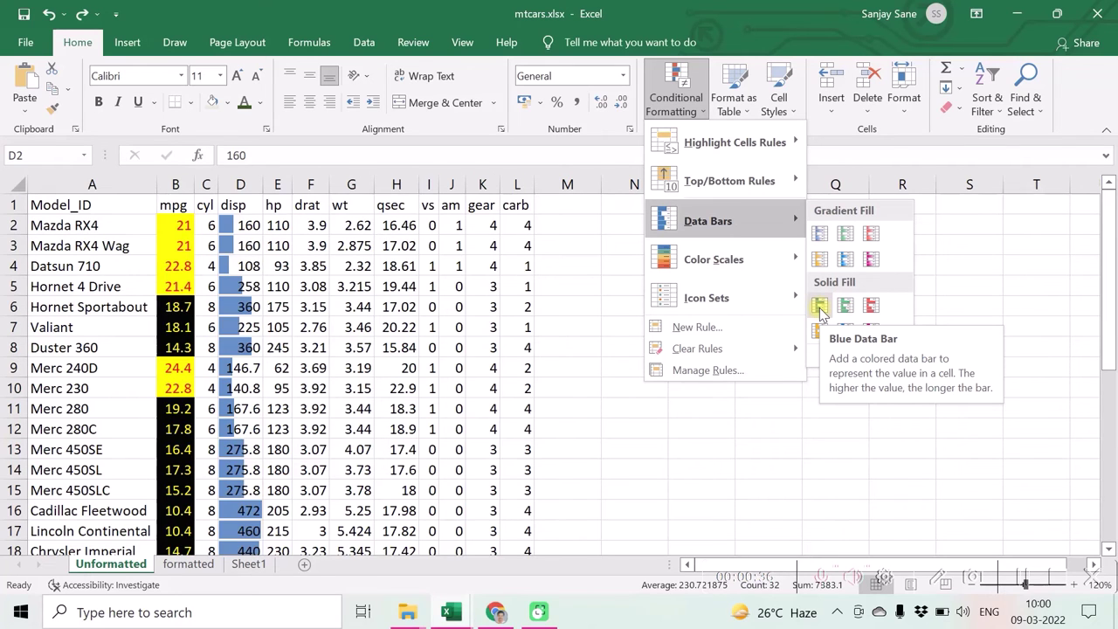
{"action": "left_click", "coordinate": [428, 388]}
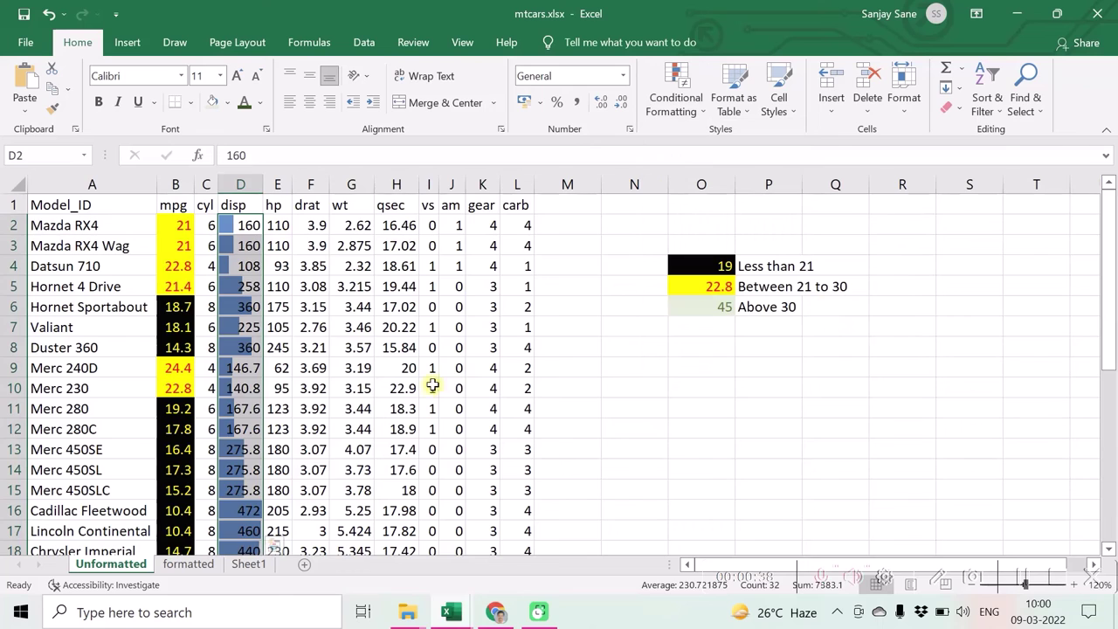
{"action": "left_click", "coordinate": [429, 387]}
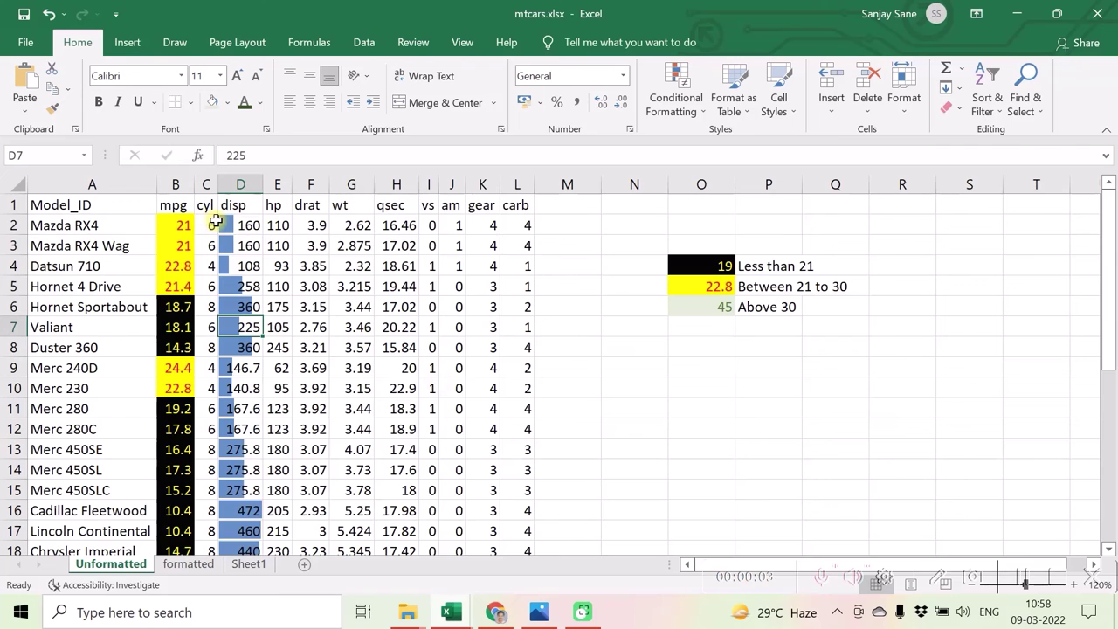
- Select B2:D33 and use Clear Rules from Selected Cells to remove its conditional formatting
{"action": "left_click_drag", "start_coordinate": [179, 225], "coordinate": [245, 524]}
{"action": "scroll", "coordinate": [312, 449], "scroll_direction": "up", "scroll_amount": 6}
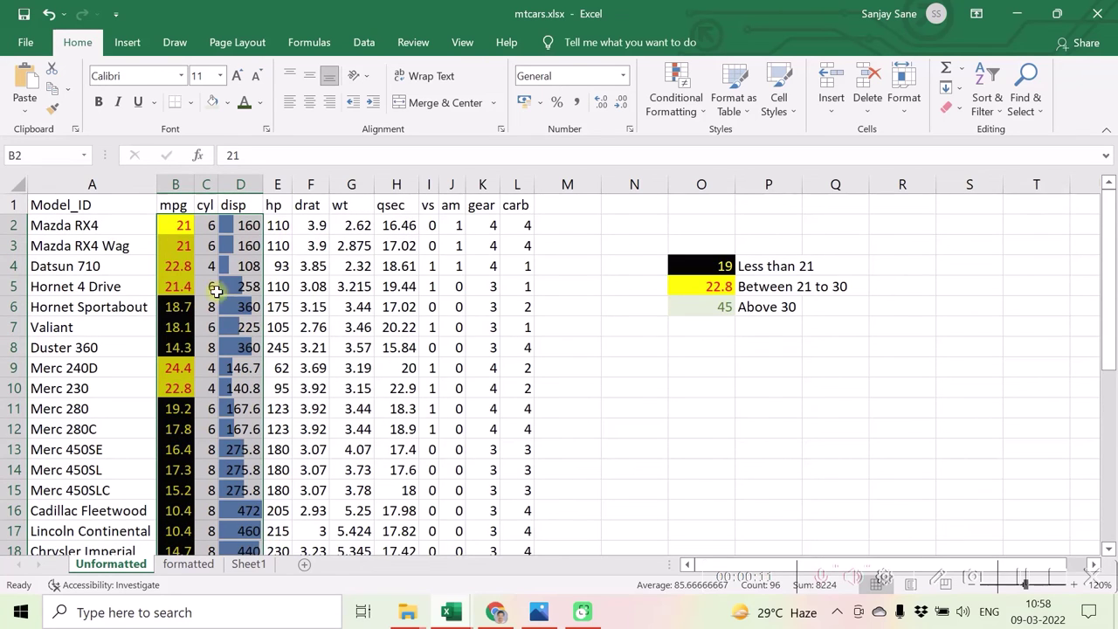
{"action": "left_click", "coordinate": [677, 107]}
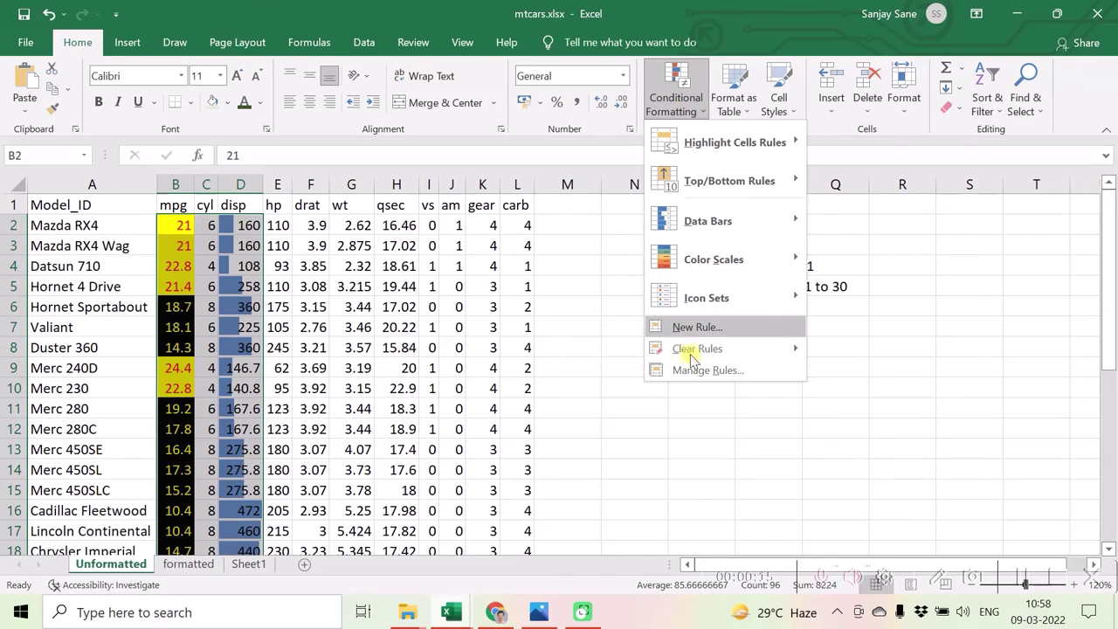
{"action": "mouse_move", "coordinate": [679, 350]}
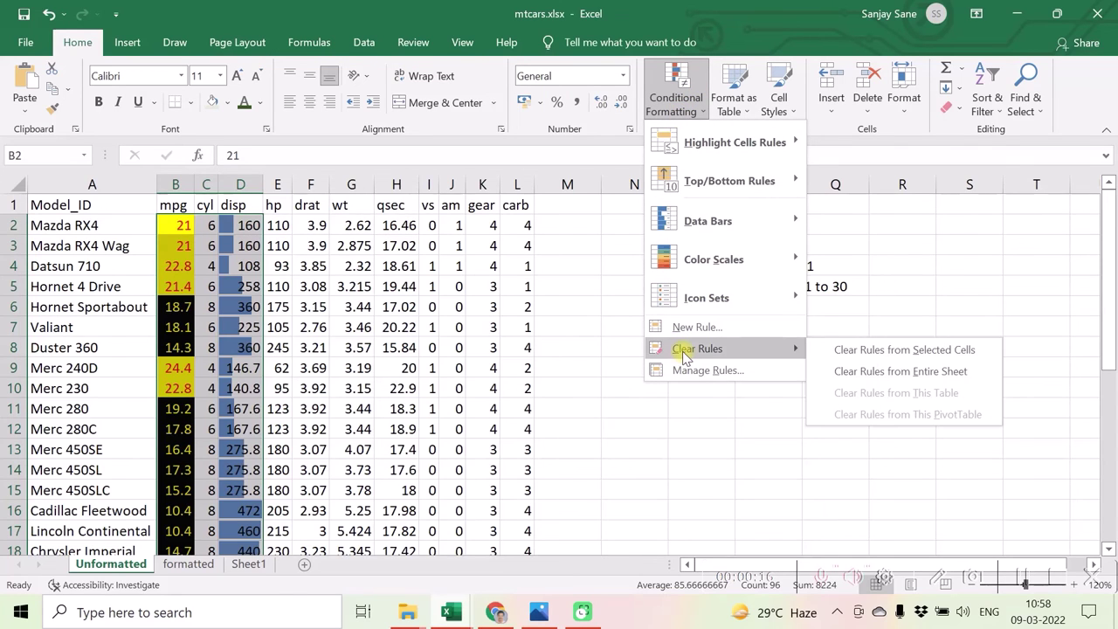
{"action": "left_click", "coordinate": [871, 350]}
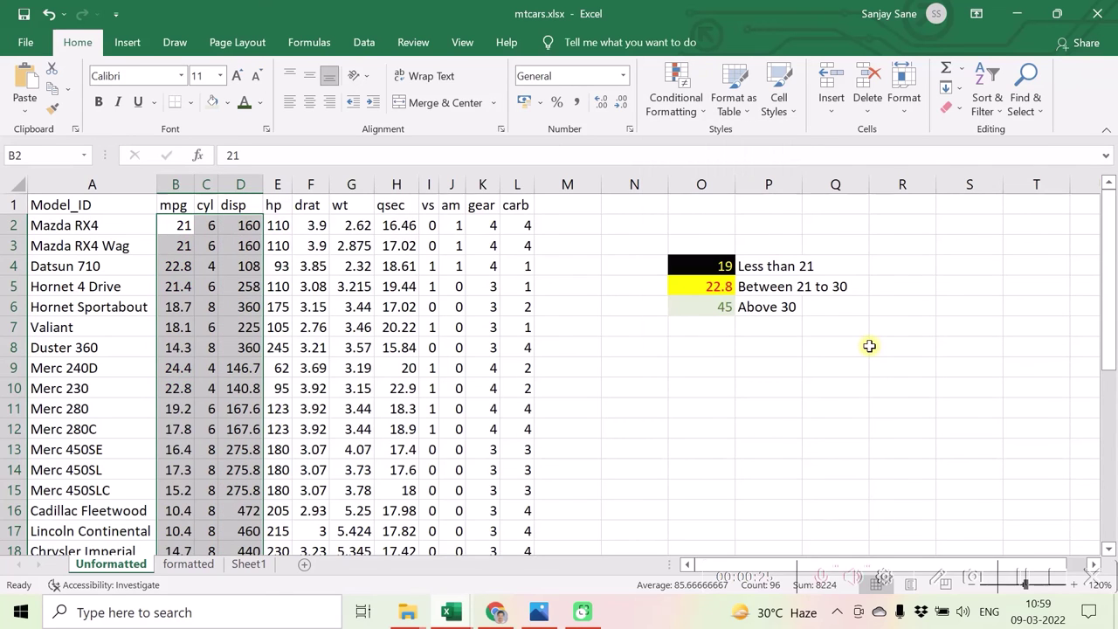
{"action": "left_click", "coordinate": [747, 370]}
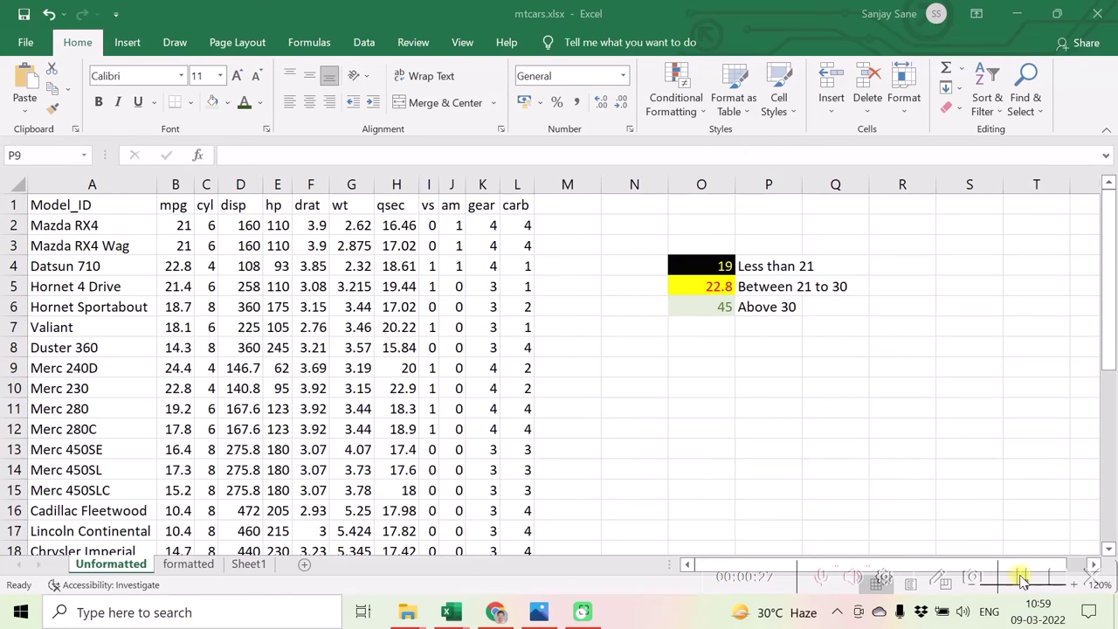
{"action": "left_click", "coordinate": [365, 351]}
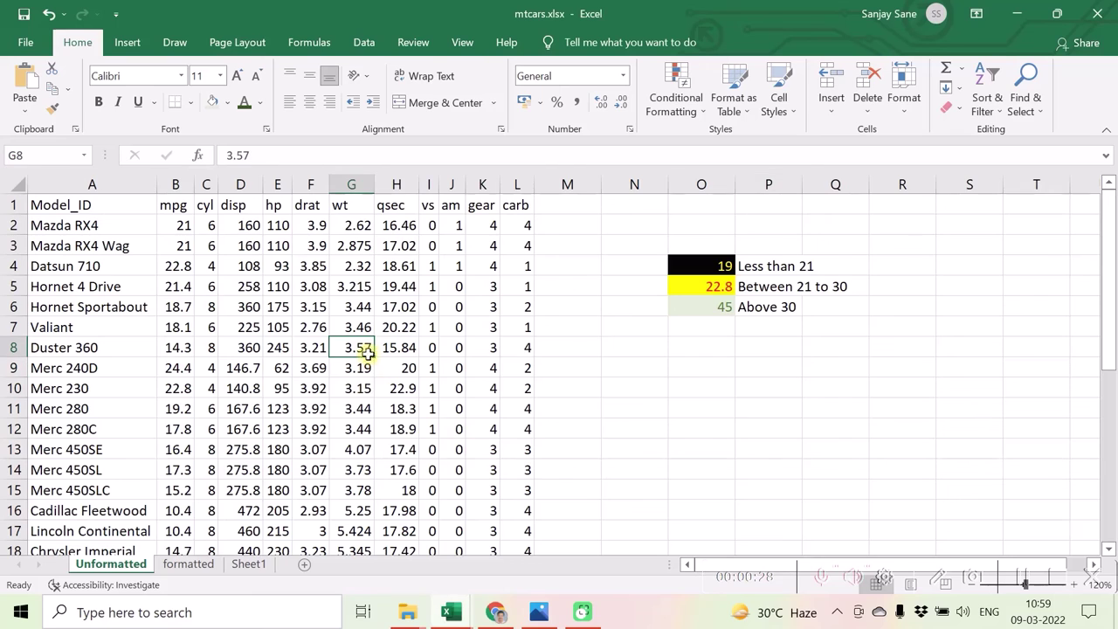
{"action": "left_click", "coordinate": [348, 425]}
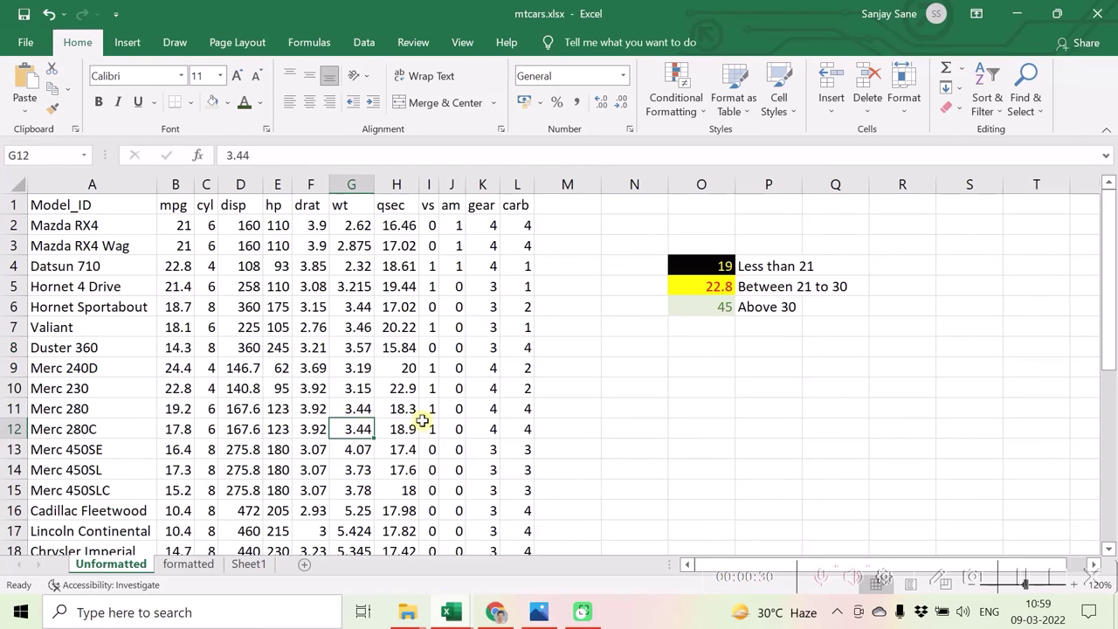
{"action": "left_click", "coordinate": [1022, 578]}
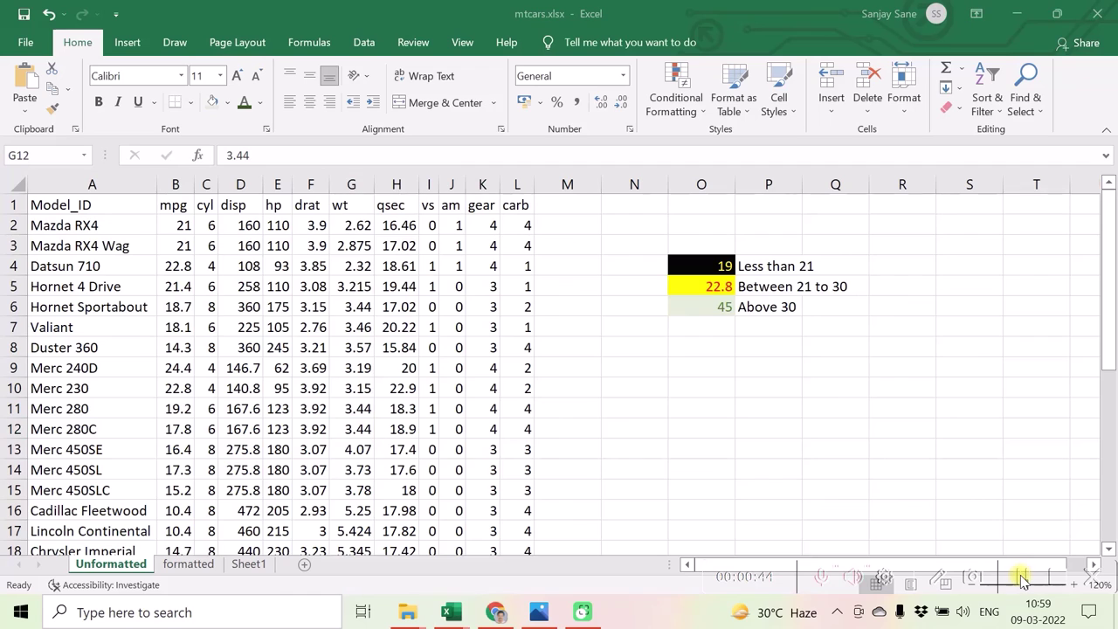